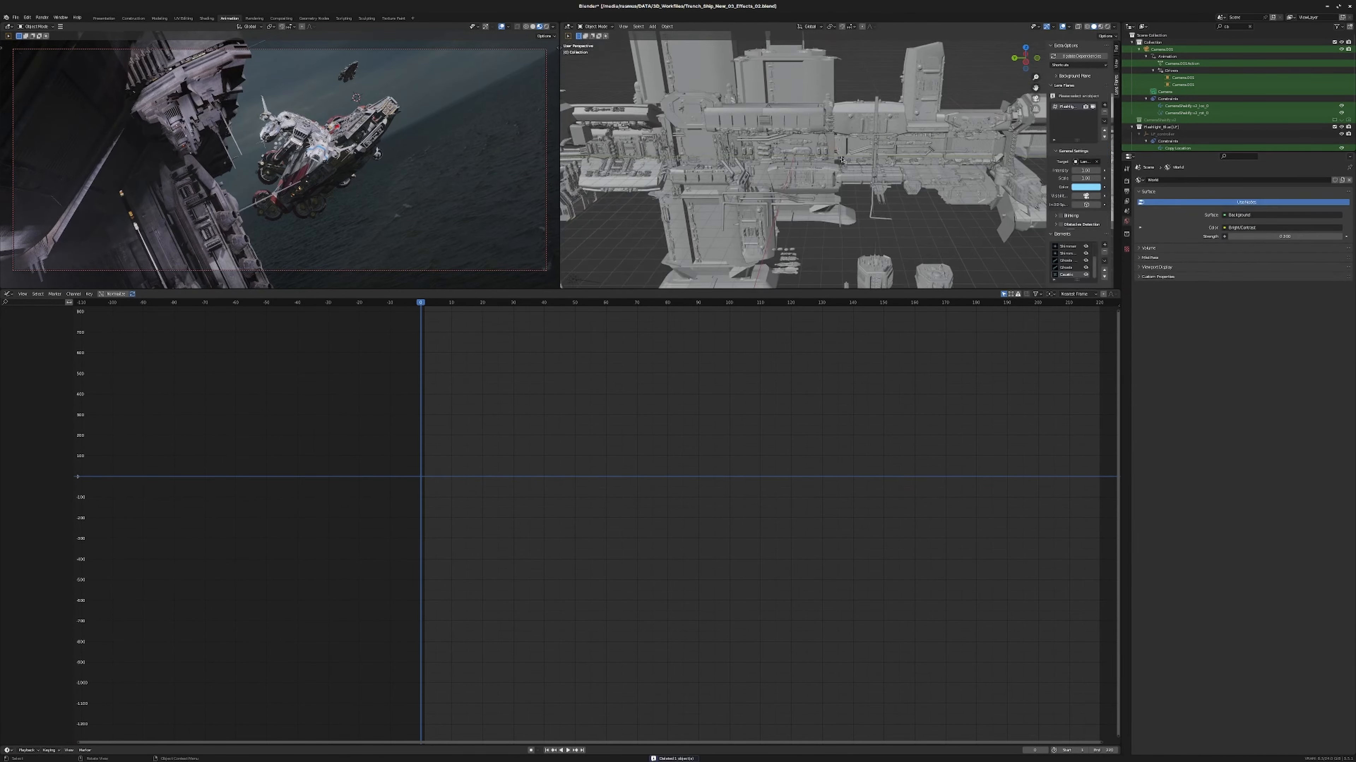
- Delete an unwanted object from the trench structure and save the scene as a separate Effects_Atmosphere file
{"action": "middle_click_drag", "start_coordinate": [841, 159], "coordinate": [836, 149], "text": "shift"}
{"action": "left_click", "coordinate": [835, 149]}
{"action": "key", "text": "Delete"}
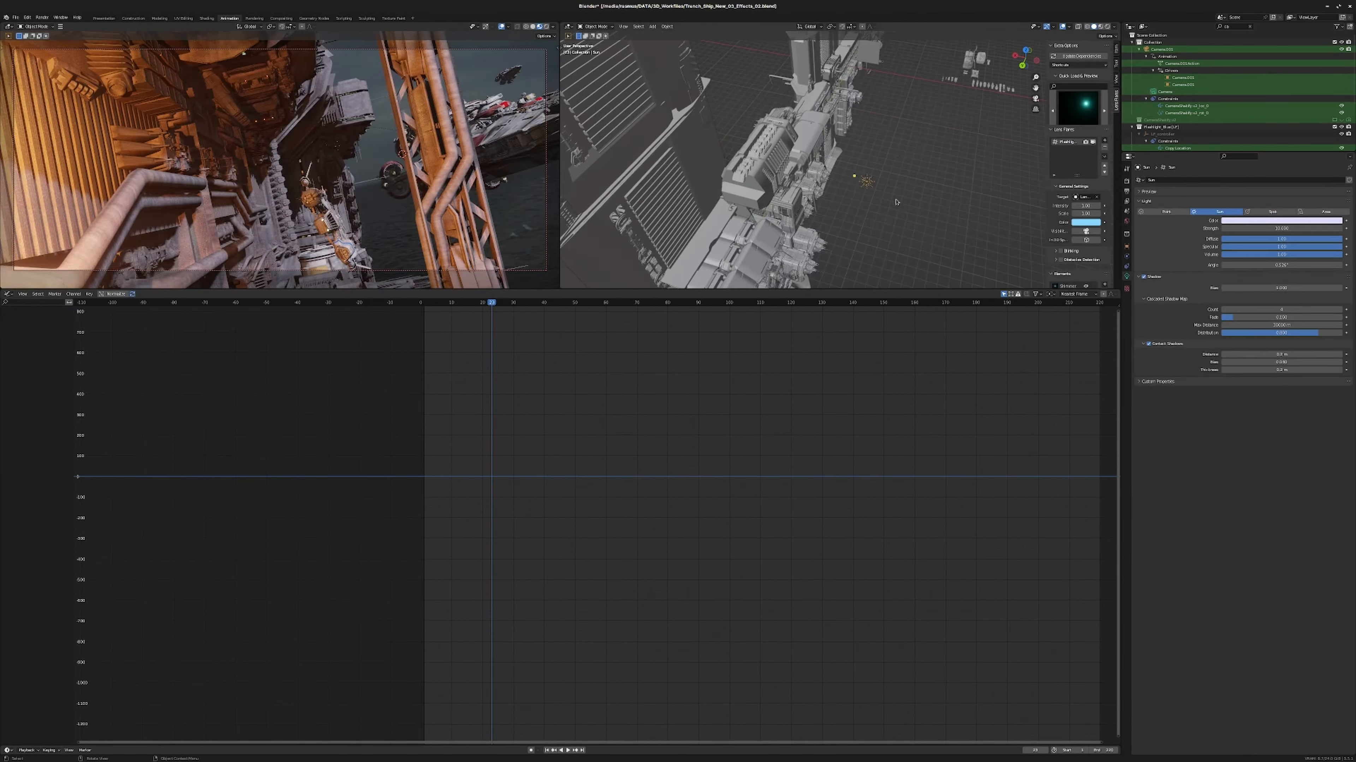
{"action": "key", "text": "ctrl+shift+s"}
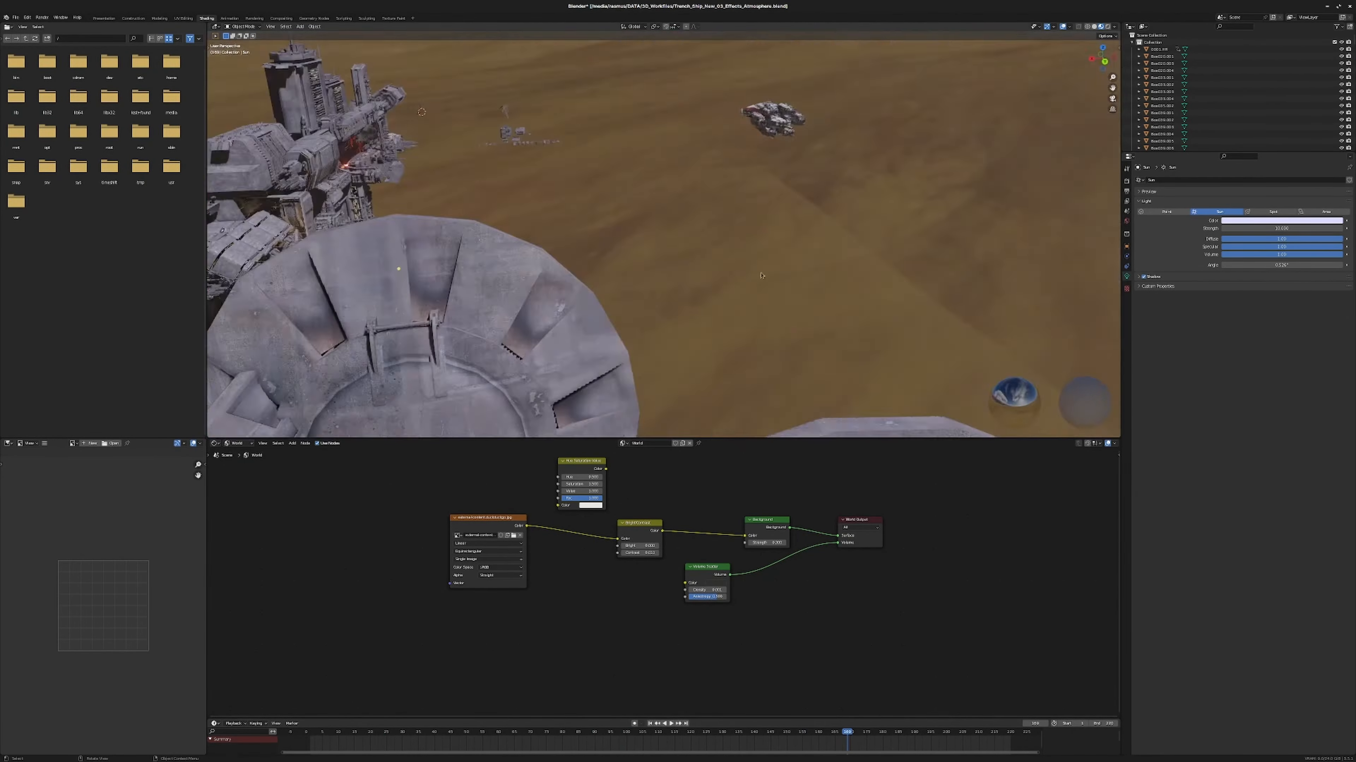
- Delete the selected light and another unwanted object around the large disc-shaped structure
{"action": "key", "text": "Delete"}
{"action": "left_click", "coordinate": [531, 284]}
{"action": "key", "text": "Delete"}
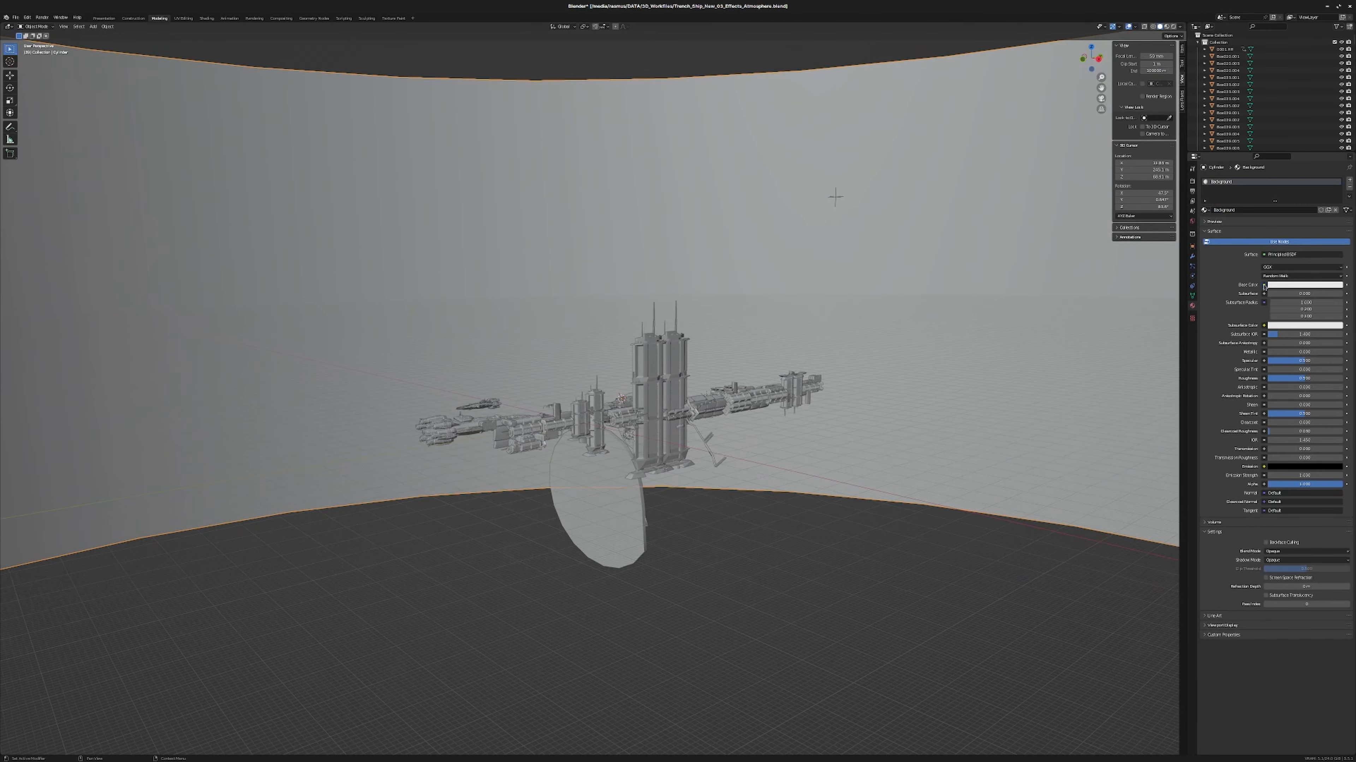
- Add an image texture to the base color of the cylinder's Background material and load the sky photo into it
{"action": "left_click", "coordinate": [1264, 285]}
{"action": "left_click", "coordinate": [1036, 400]}
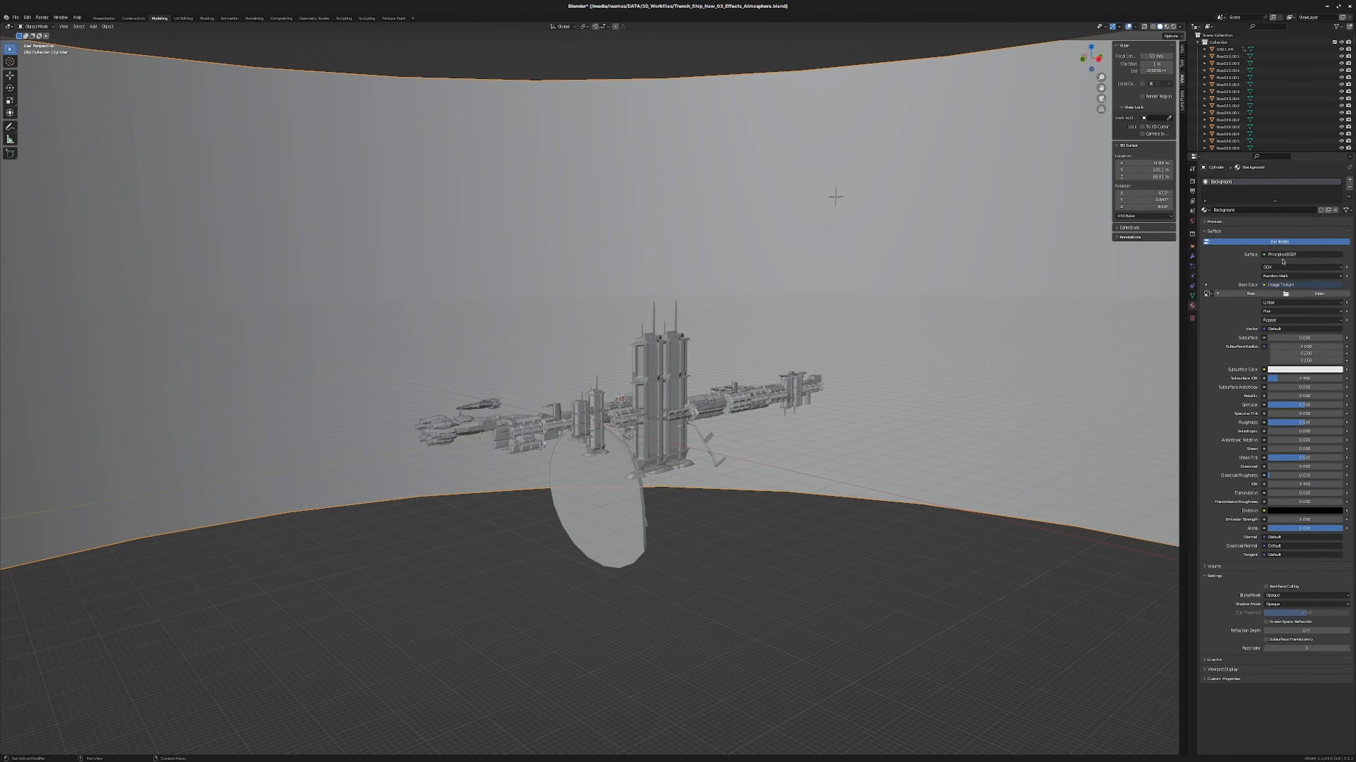
{"action": "left_click", "coordinate": [1303, 294]}
{"action": "left_click", "coordinate": [488, 210]}
{"action": "double_click", "coordinate": [678, 320]}
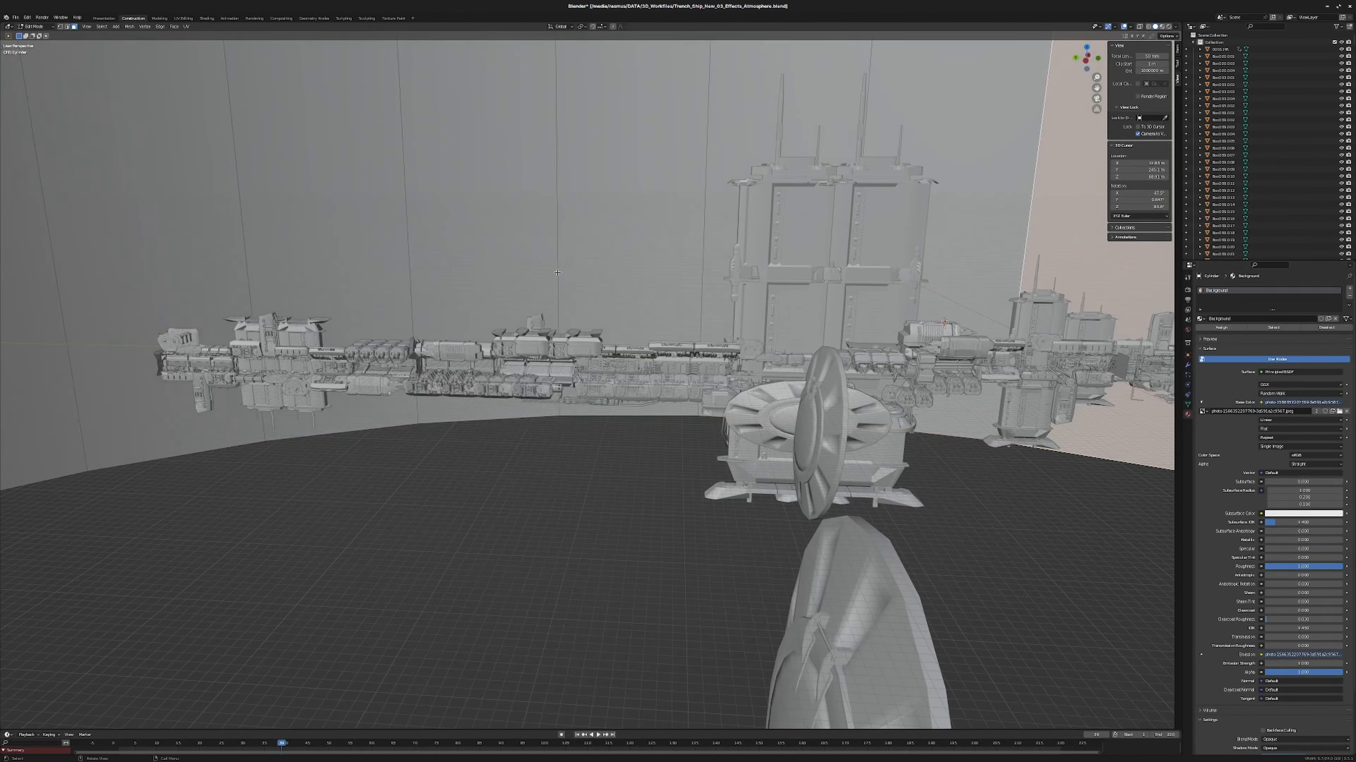
- Scale the background cylinder's sky mapping along X and play the animation to check the backdrop
{"action": "key", "text": "s"}
{"action": "key", "text": "x"}
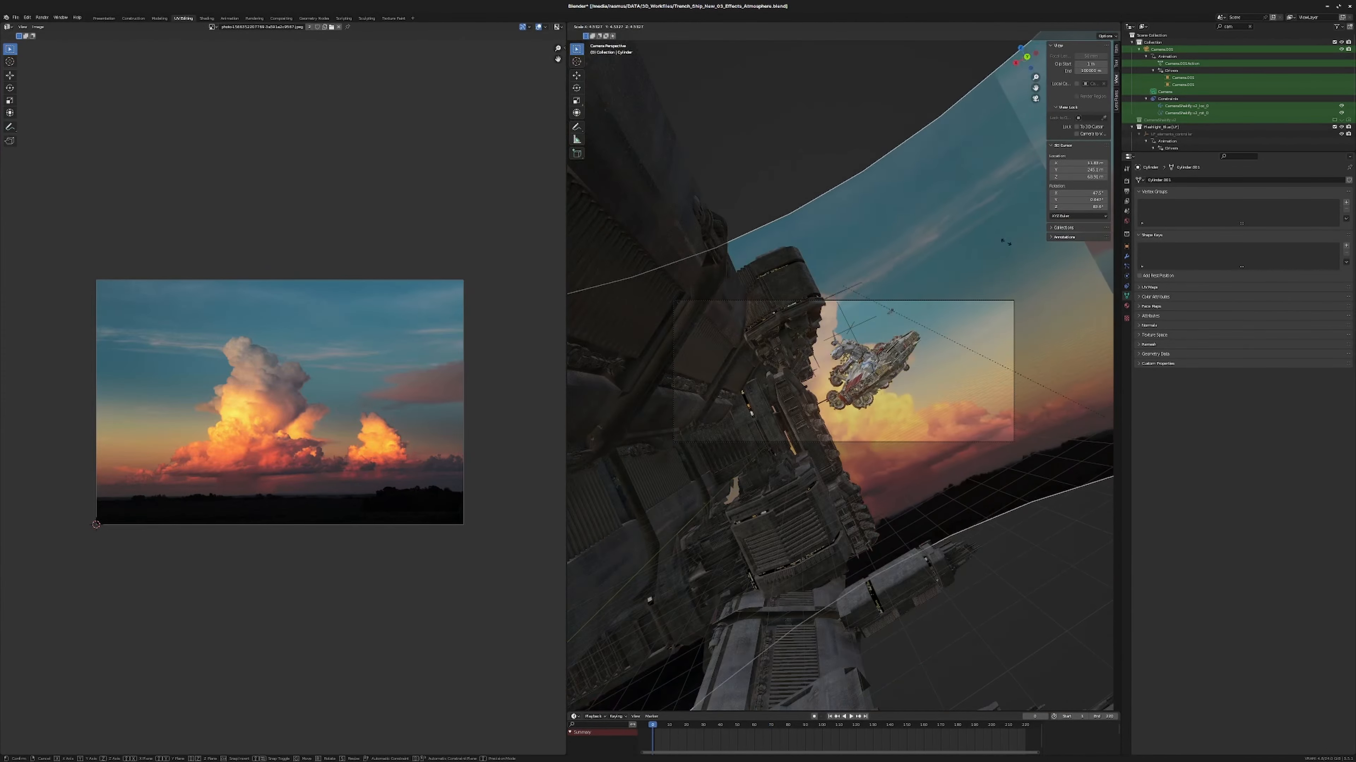
{"action": "key", "text": "space"}
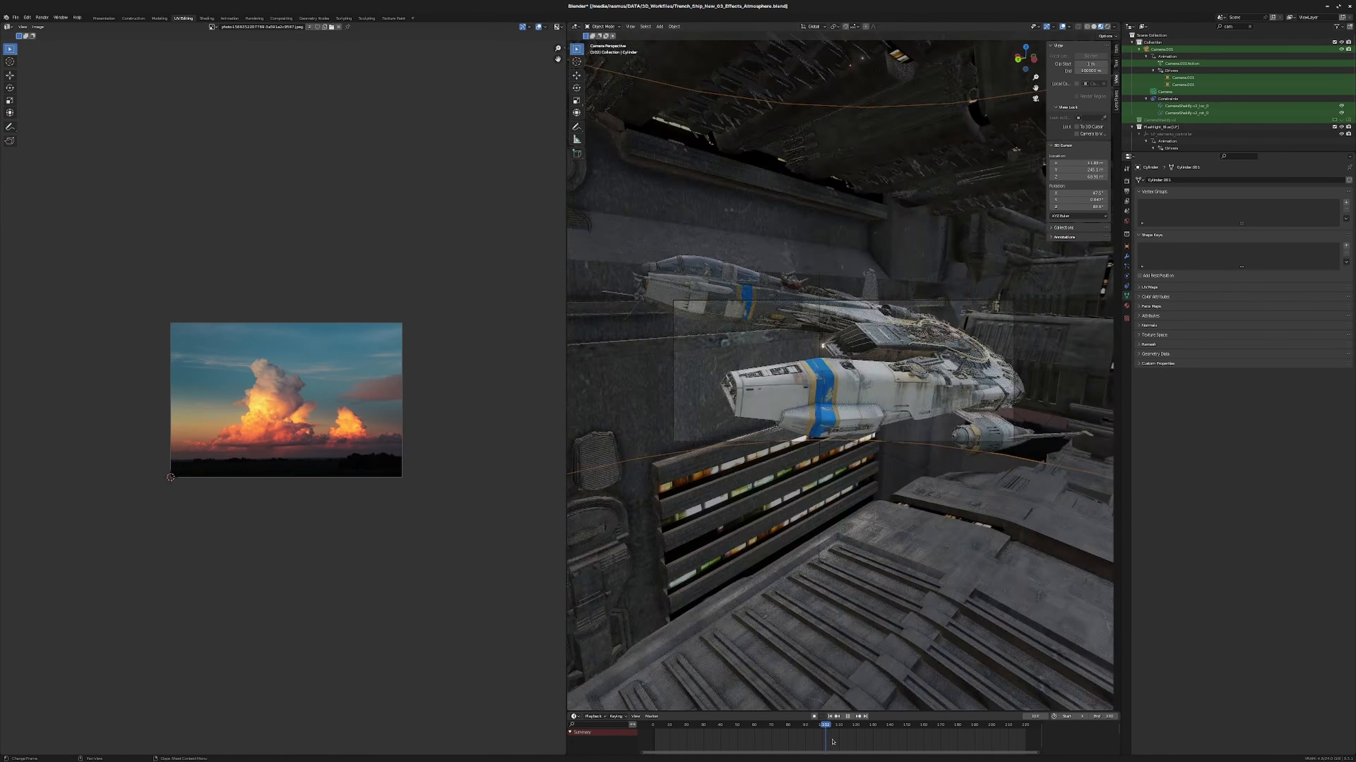
{"action": "left_click", "coordinate": [702, 736]}
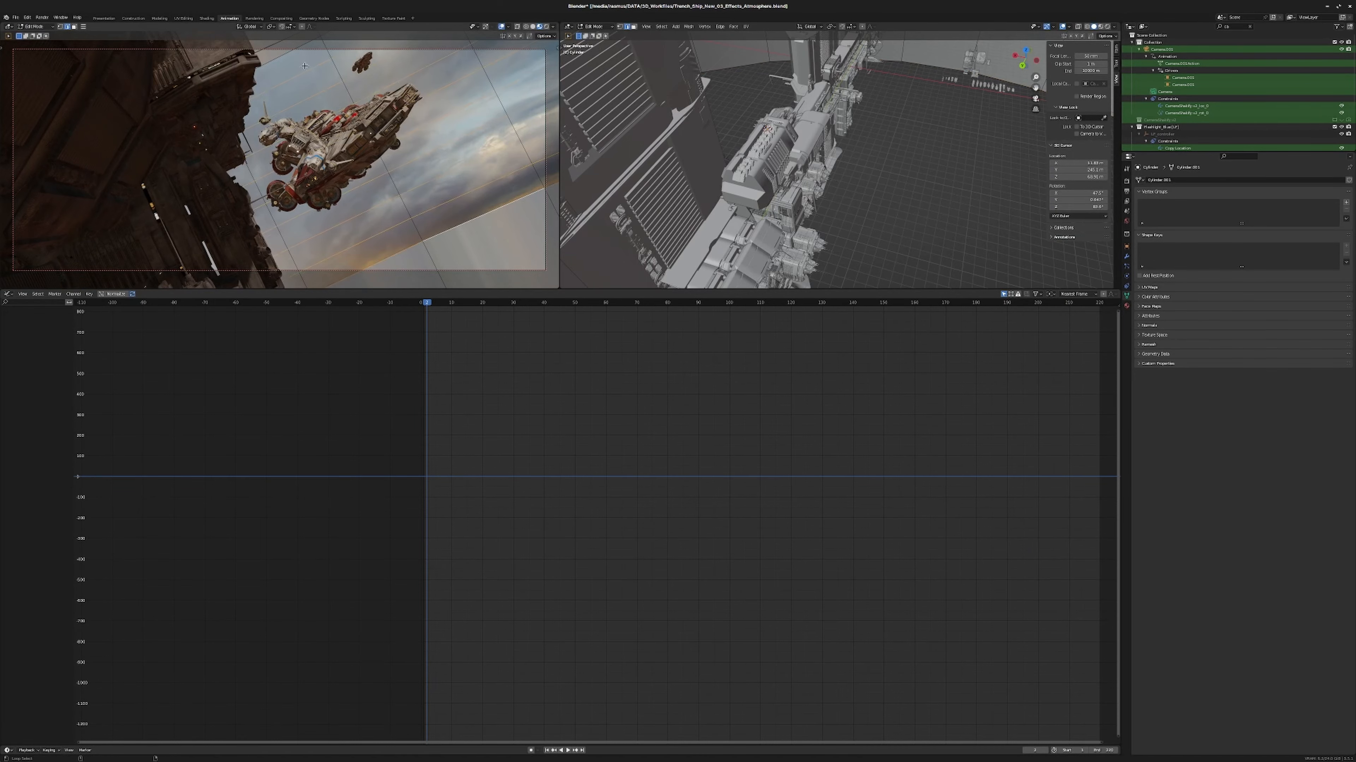
- Scale the background cylinder's mesh along Z to fit the camera view and box-select part of its wall vertices
{"action": "key", "text": "s"}
{"action": "key", "text": "z"}
{"action": "left_click", "coordinate": [478, 234]}
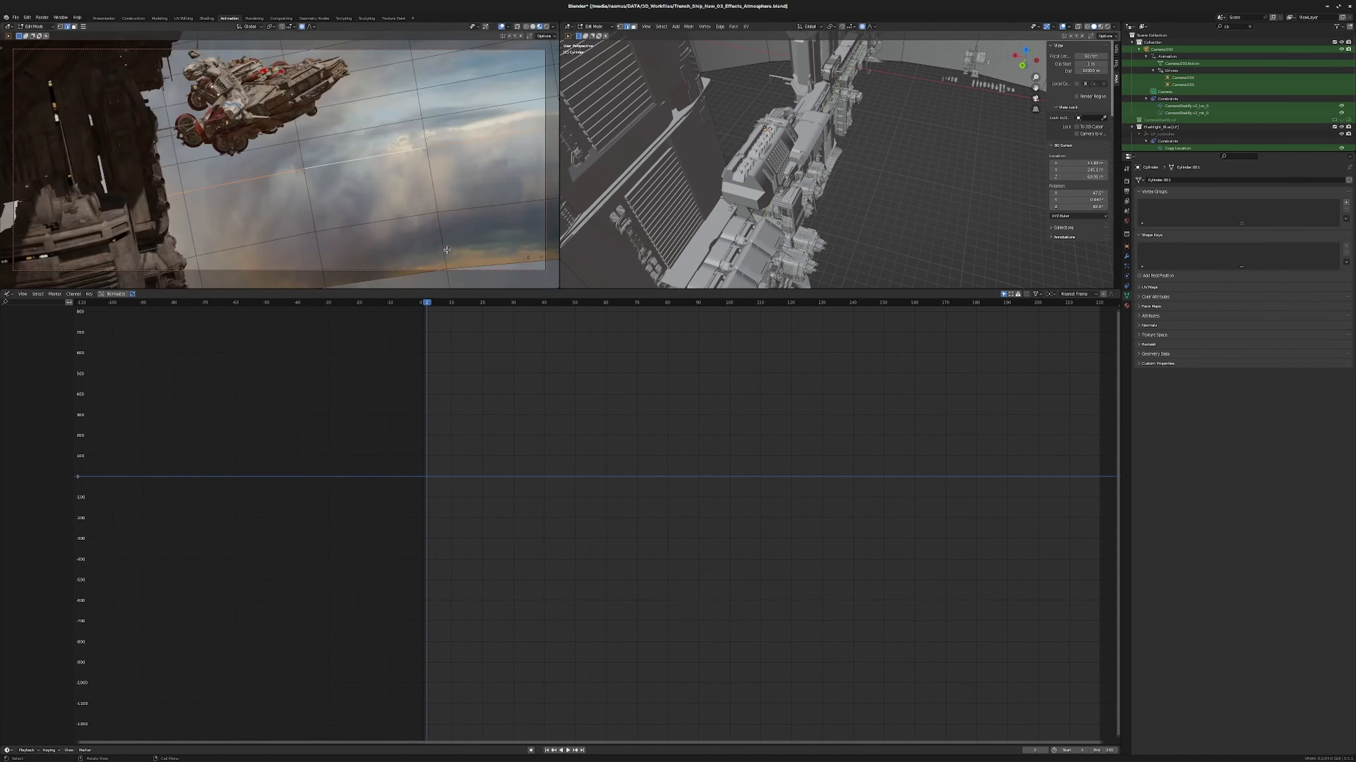
{"action": "left_click", "coordinate": [447, 250]}
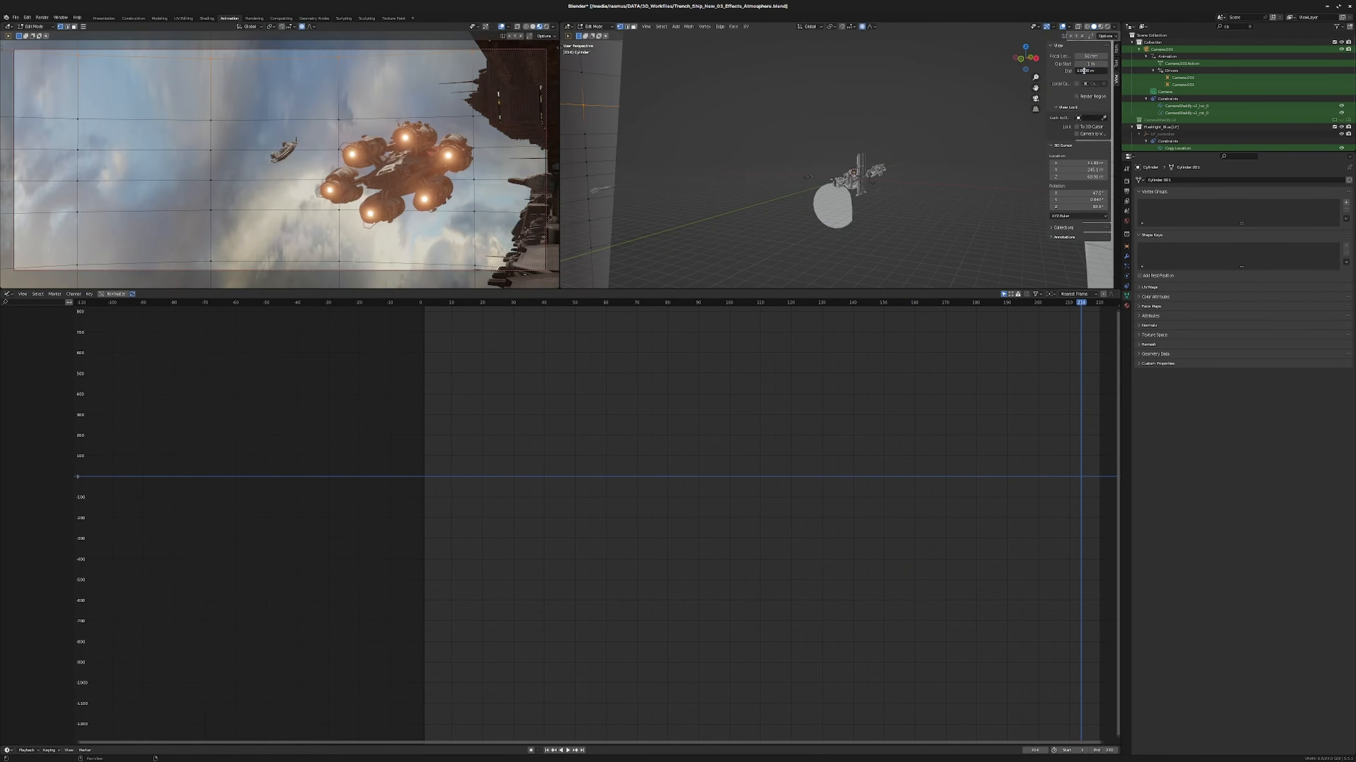
{"action": "key", "text": "Tab"}
{"action": "key", "text": "s"}
{"action": "key", "text": "z"}
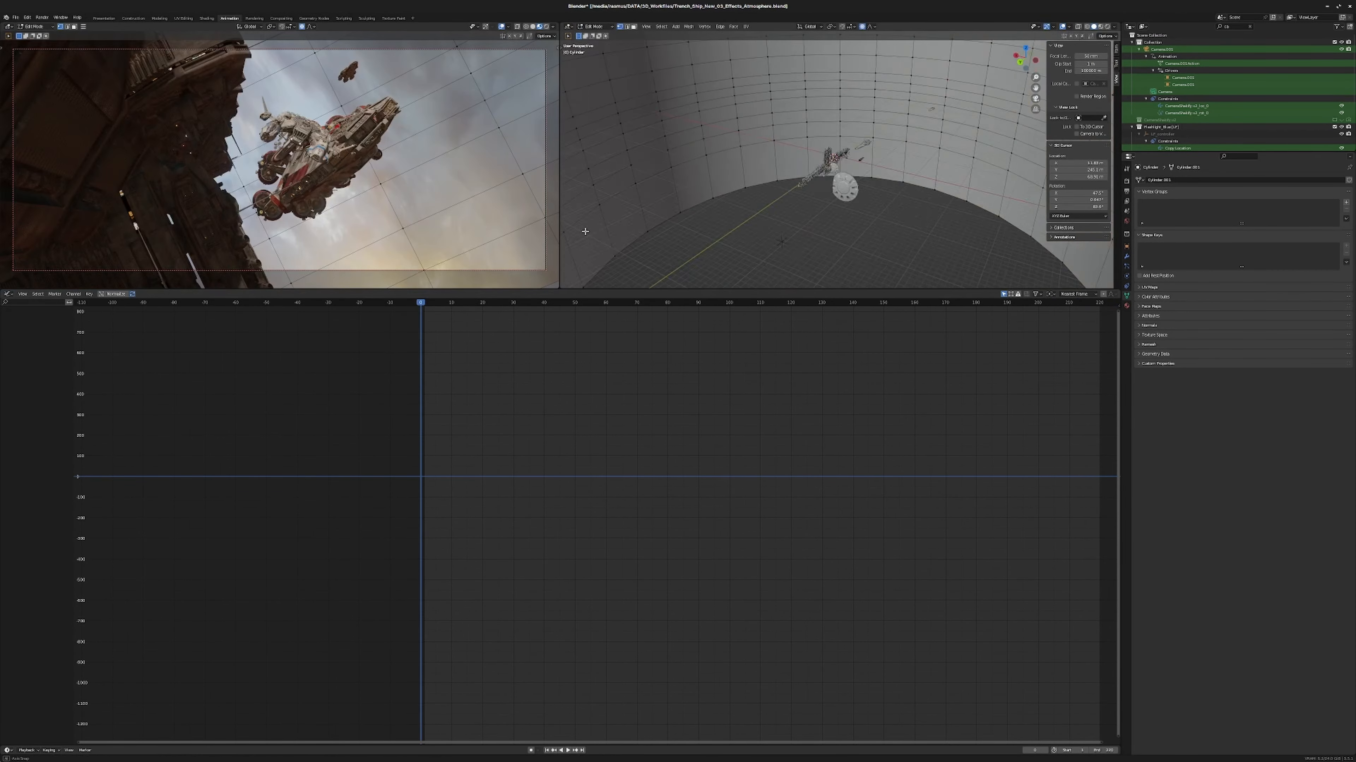
{"action": "left_click_drag", "start_coordinate": [683, 67], "coordinate": [902, 284]}
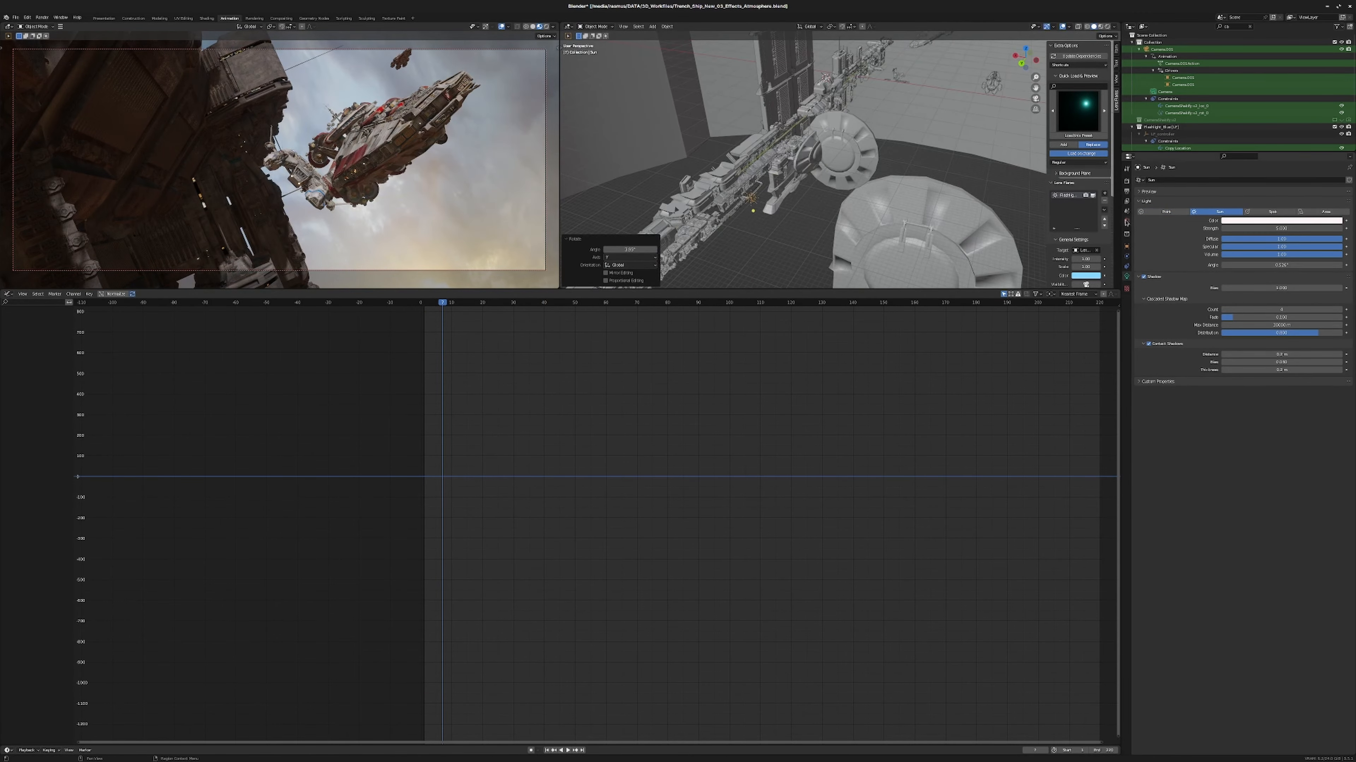
- Bring up the world settings and scrub the animation from about frame 27 to frame 69 to review the shot
{"action": "left_click", "coordinate": [1126, 221]}
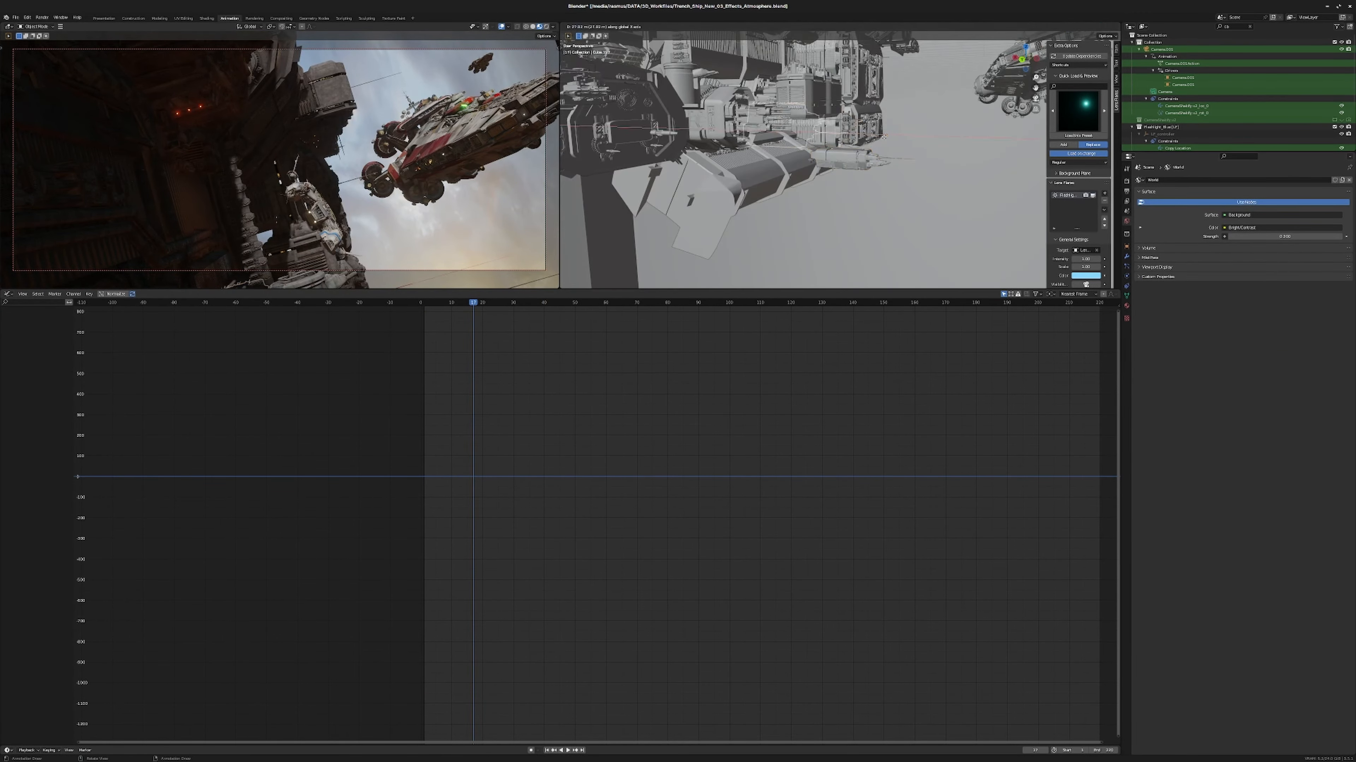
{"action": "left_click_drag", "start_coordinate": [507, 302], "coordinate": [637, 302]}
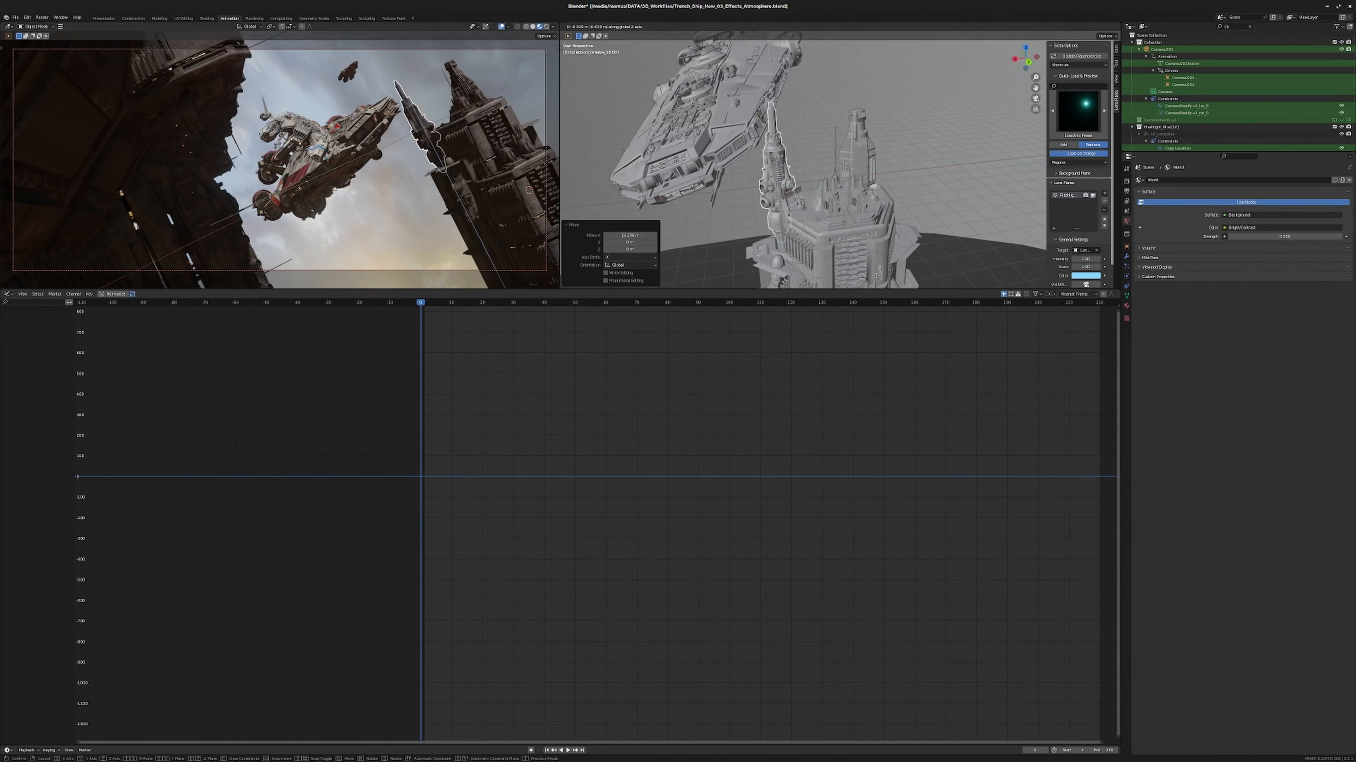
{"action": "left_click", "coordinate": [27, 17]}
{"action": "left_click", "coordinate": [33, 118]}
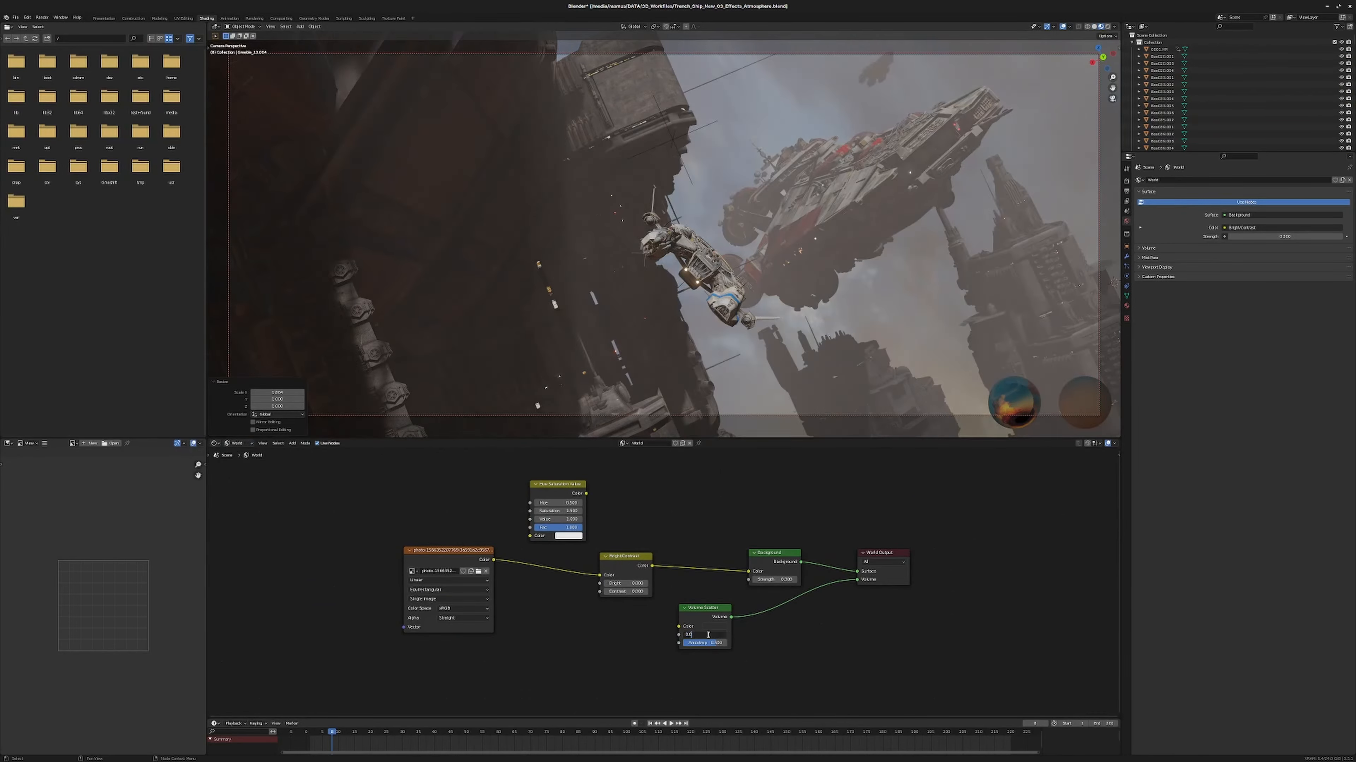
- Adjust the density of the world's Volume Scatter node and open its color for editing
{"action": "type", "text": "2"}
{"action": "key", "text": "Return"}
{"action": "left_click", "coordinate": [713, 626]}
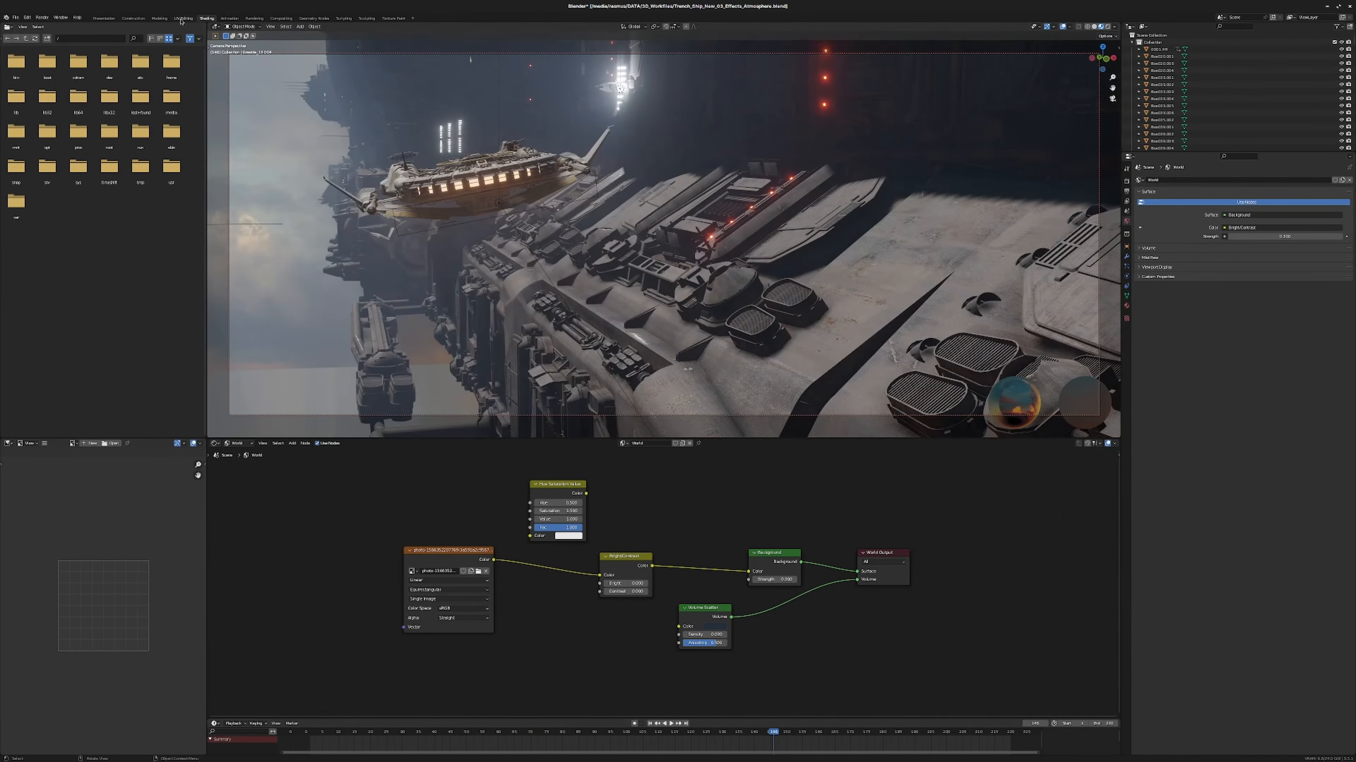
- Test-render frame 10 of the camera shot and rotate the sun light to relight the scene
{"action": "left_click", "coordinate": [230, 18]}
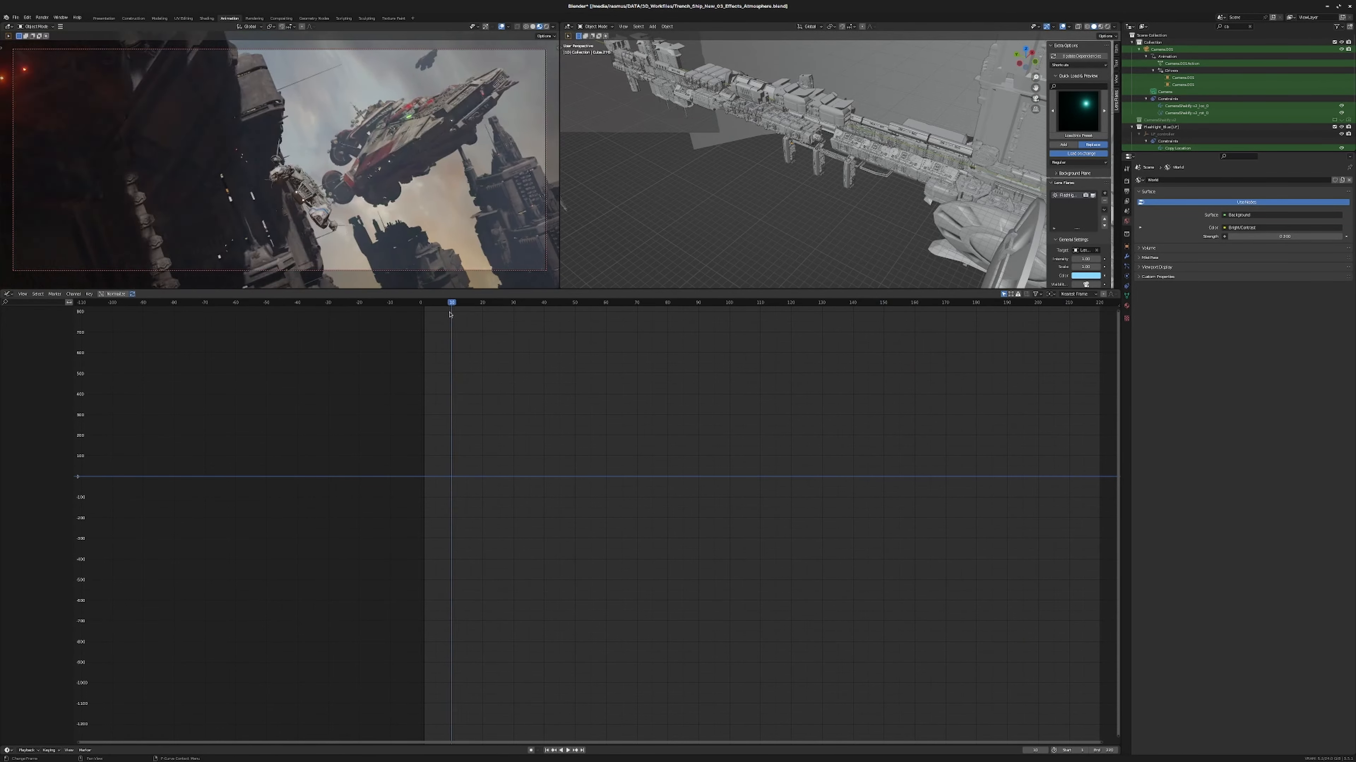
{"action": "key", "text": "F12"}
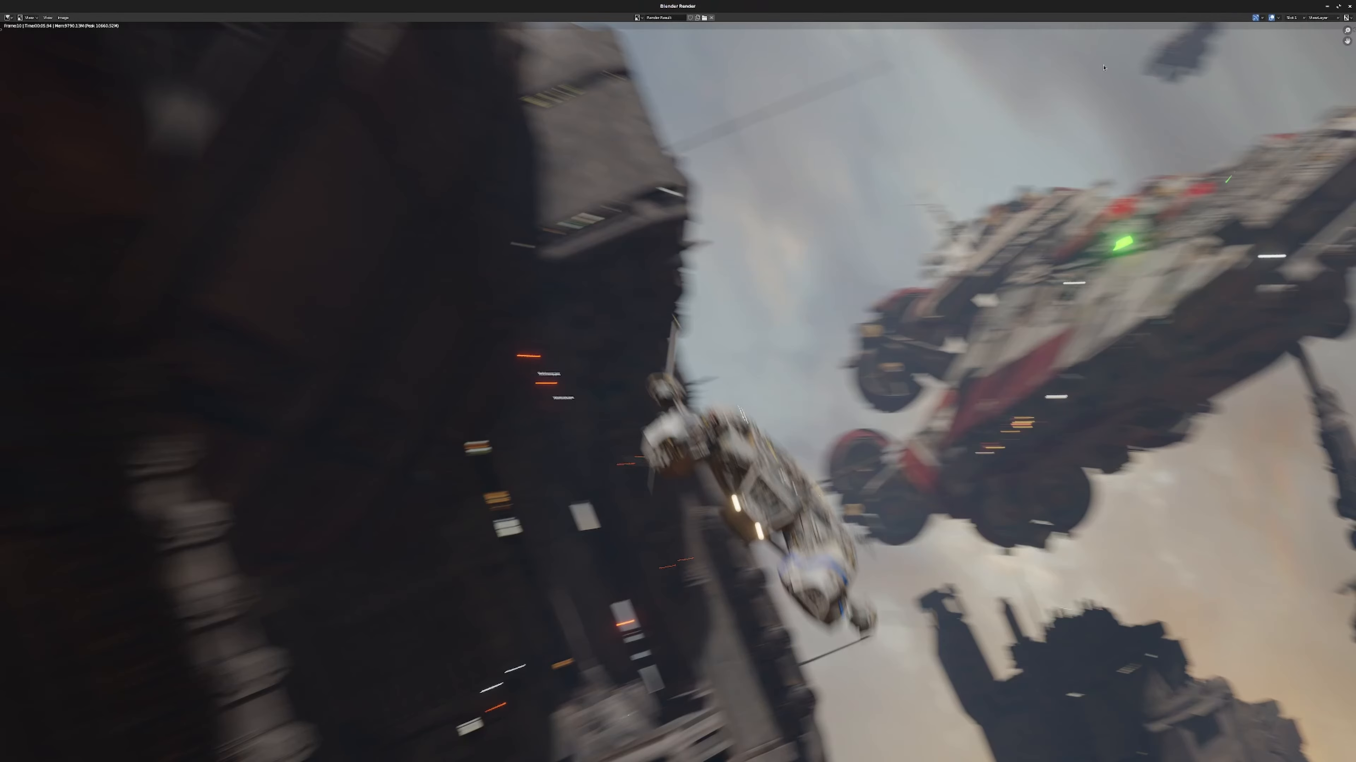
{"action": "key", "text": "Escape"}
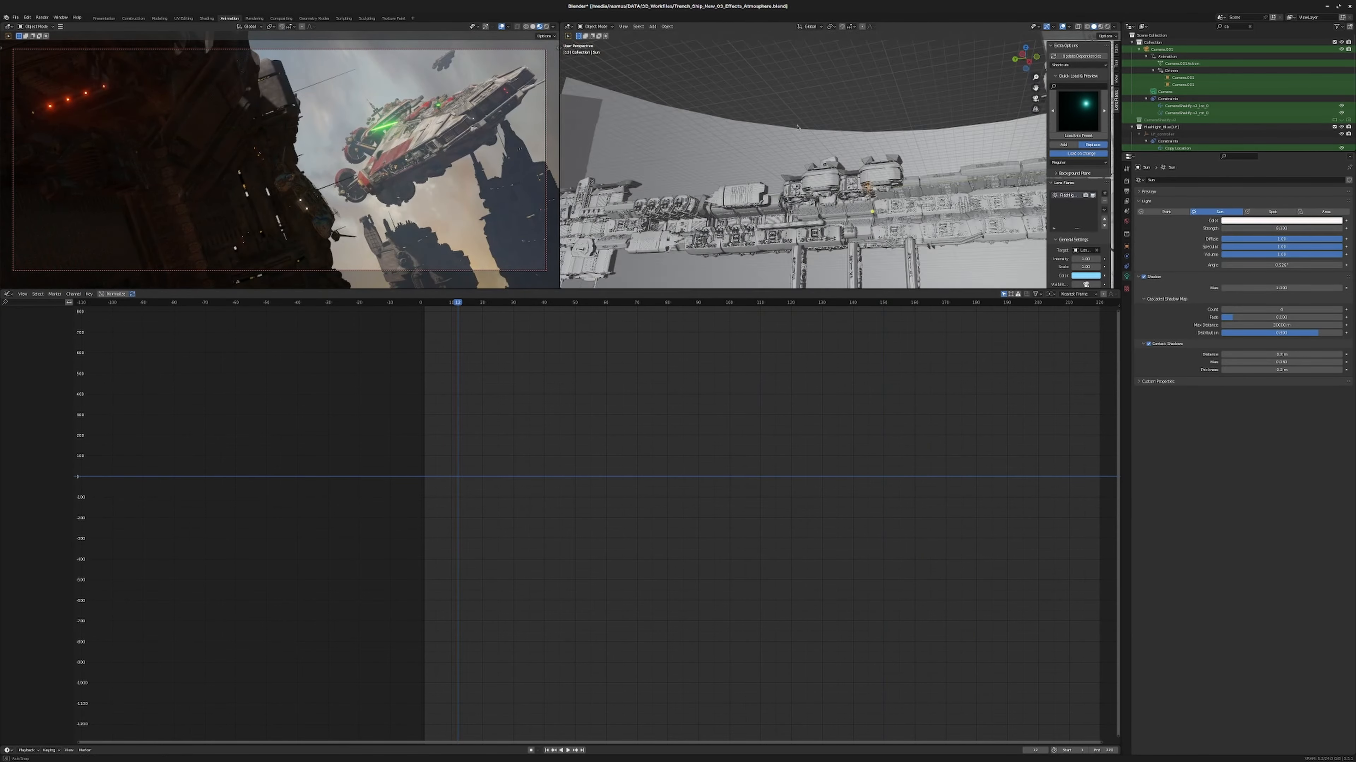
{"action": "key", "text": "r"}
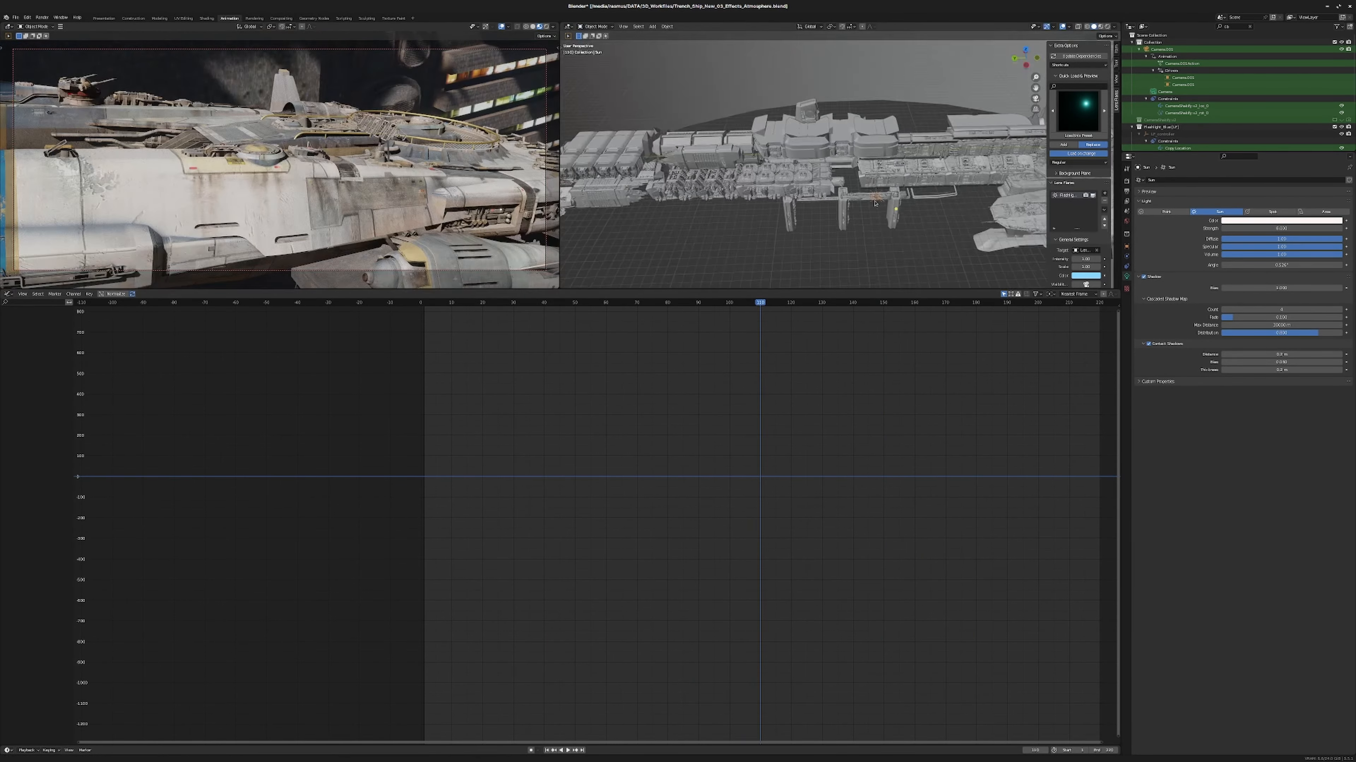
- Move a structural piece along X, place a linked duplicate of the beam beside it, and check further frames of the shot
{"action": "scroll", "coordinate": [758, 144], "scroll_direction": "up", "scroll_amount": 8}
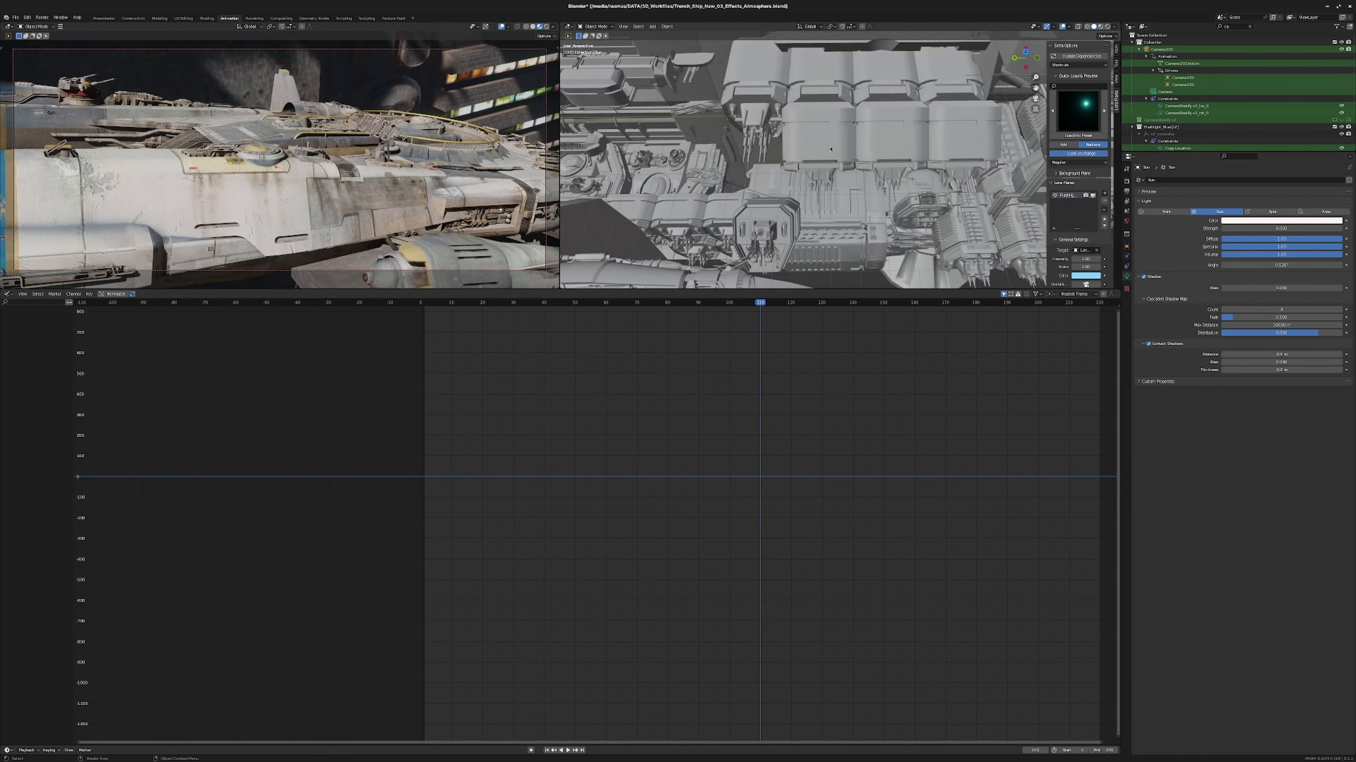
{"action": "middle_click_drag", "start_coordinate": [758, 146], "coordinate": [801, 152]}
{"action": "key", "text": "g"}
{"action": "key", "text": "x"}
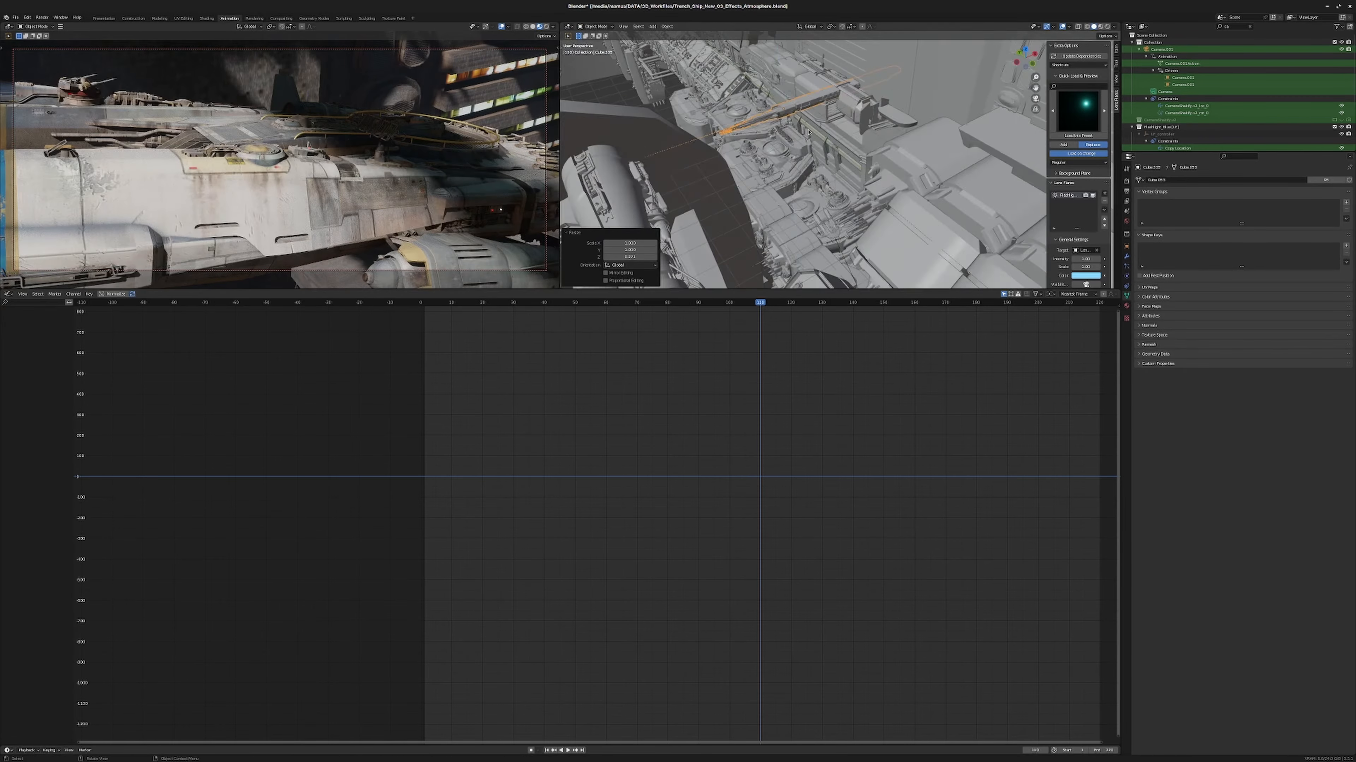
{"action": "key", "text": "alt+d"}
{"action": "left_click", "coordinate": [888, 155]}
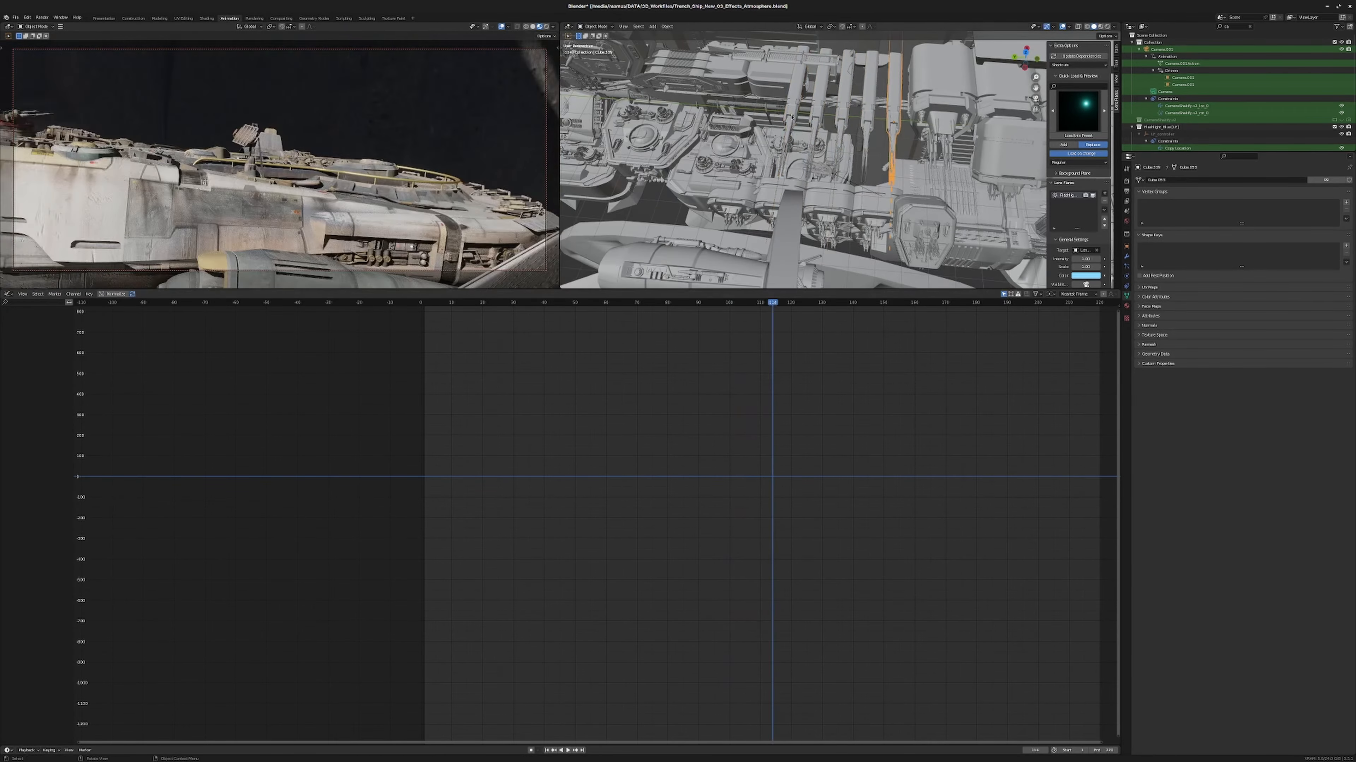
{"action": "left_click", "coordinate": [758, 302]}
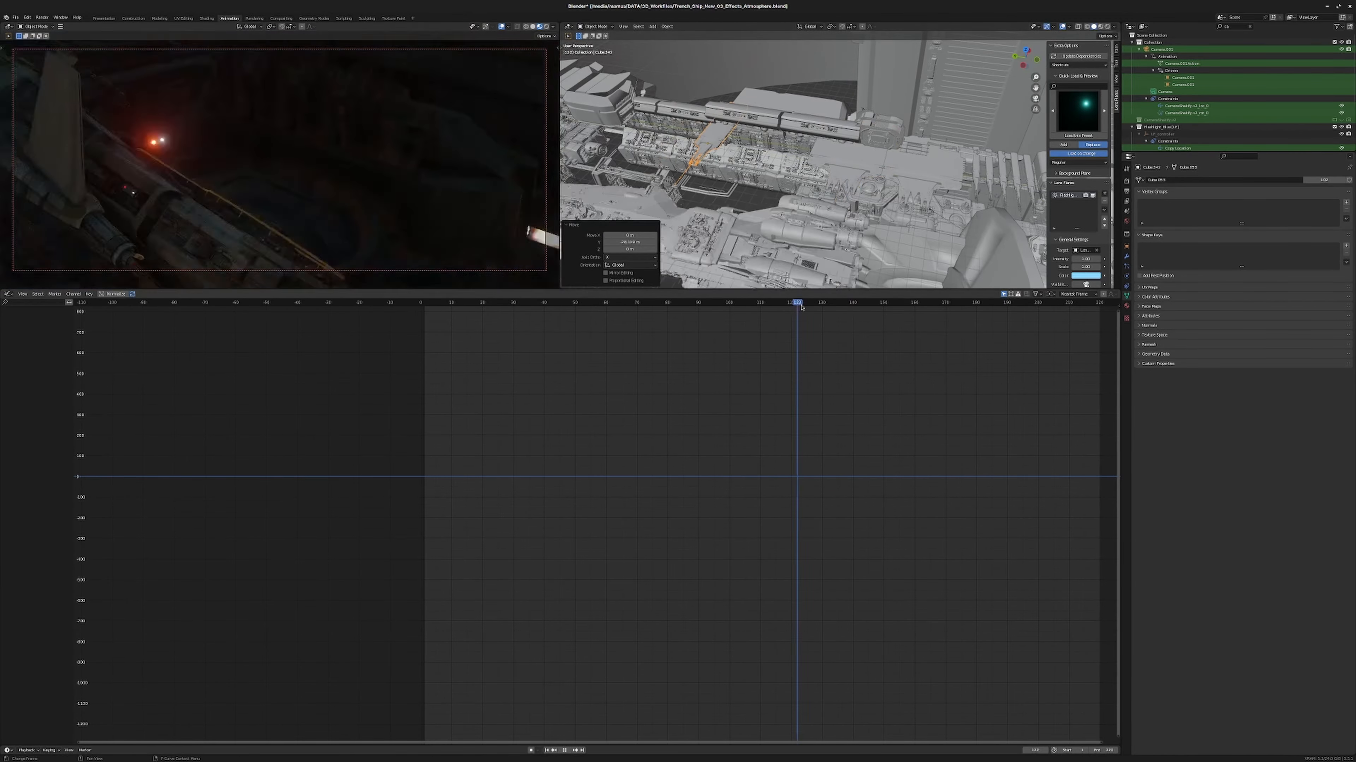
{"action": "left_click", "coordinate": [942, 310]}
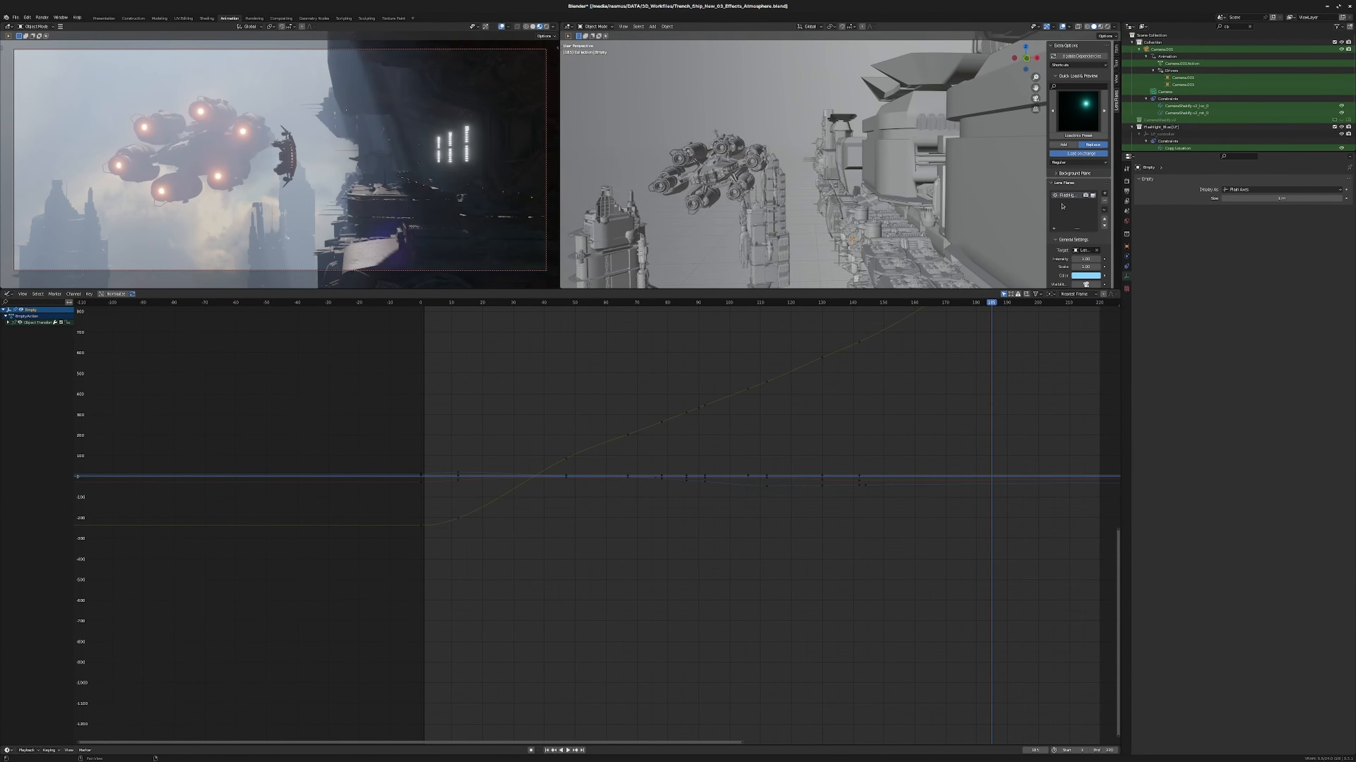
- Move the lens flare's target empty far out in front of the curved background wall
{"action": "left_click_drag", "start_coordinate": [1026, 195], "coordinate": [975, 195]}
{"action": "left_click_drag", "start_coordinate": [974, 195], "coordinate": [1025, 195]}
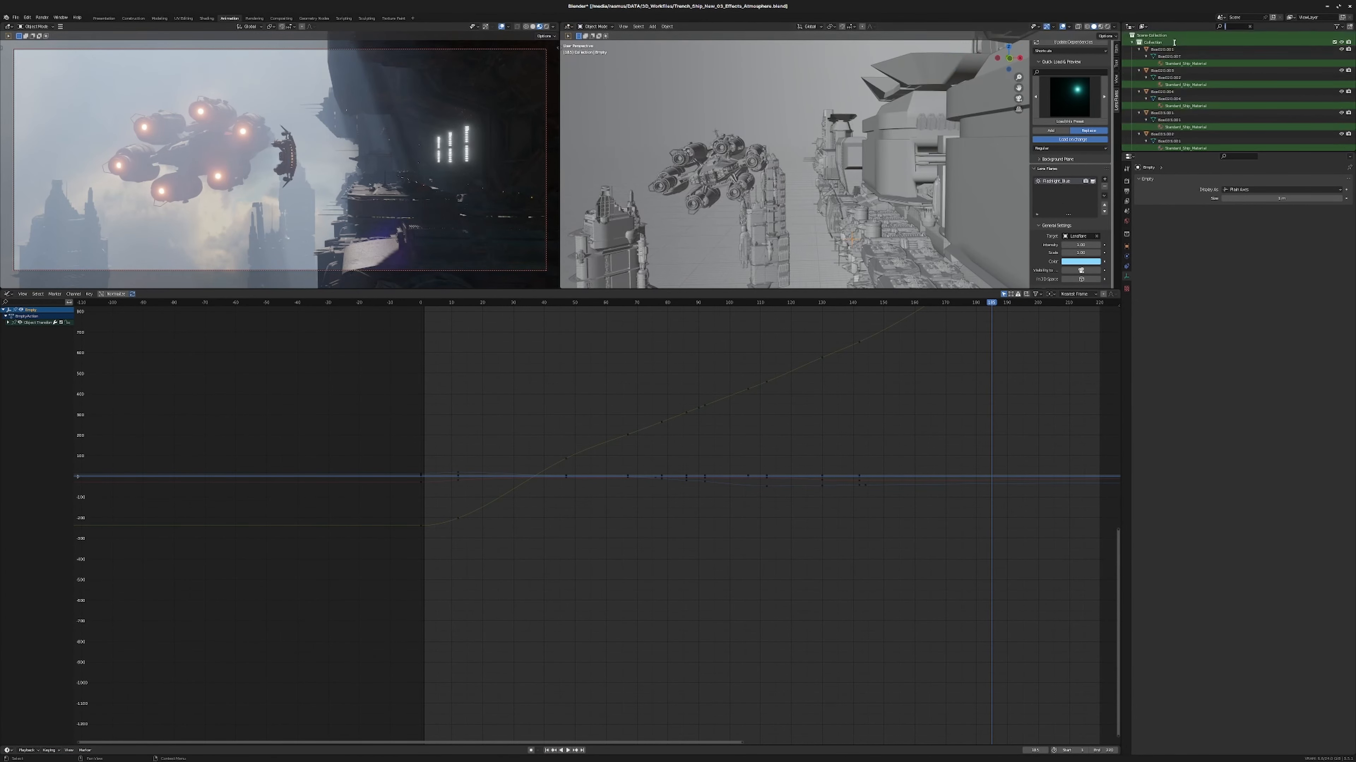
{"action": "left_click", "coordinate": [691, 180]}
{"action": "scroll", "coordinate": [792, 147], "scroll_direction": "down", "scroll_amount": 10}
{"action": "key", "text": "g"}
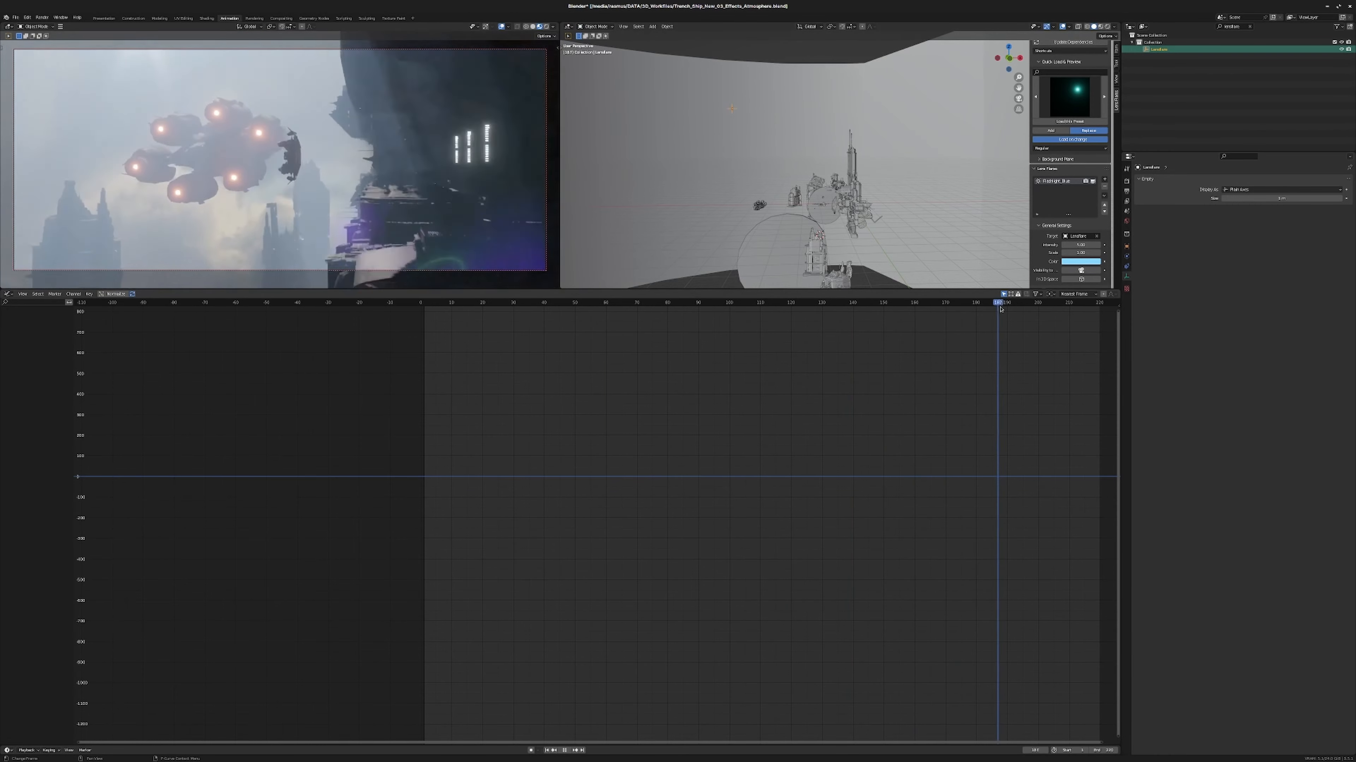
- Replace the lens flare with a different preset, set its intensity to 5 and check it at other frames
{"action": "left_click", "coordinate": [1069, 96]}
{"action": "left_click", "coordinate": [970, 140]}
{"action": "left_click", "coordinate": [1006, 304]}
{"action": "key", "text": "space"}
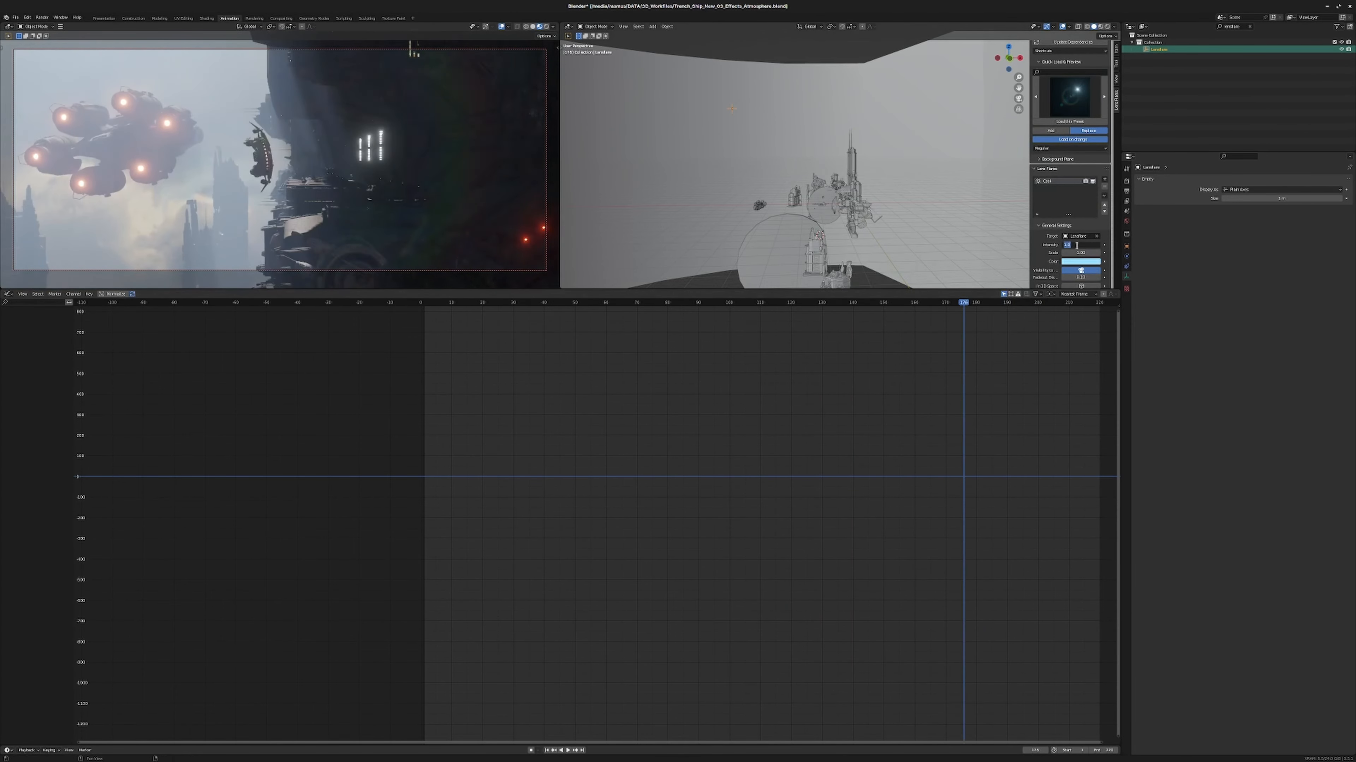
{"action": "type", "text": "5"}
{"action": "key", "text": "Return"}
{"action": "left_click", "coordinate": [907, 303]}
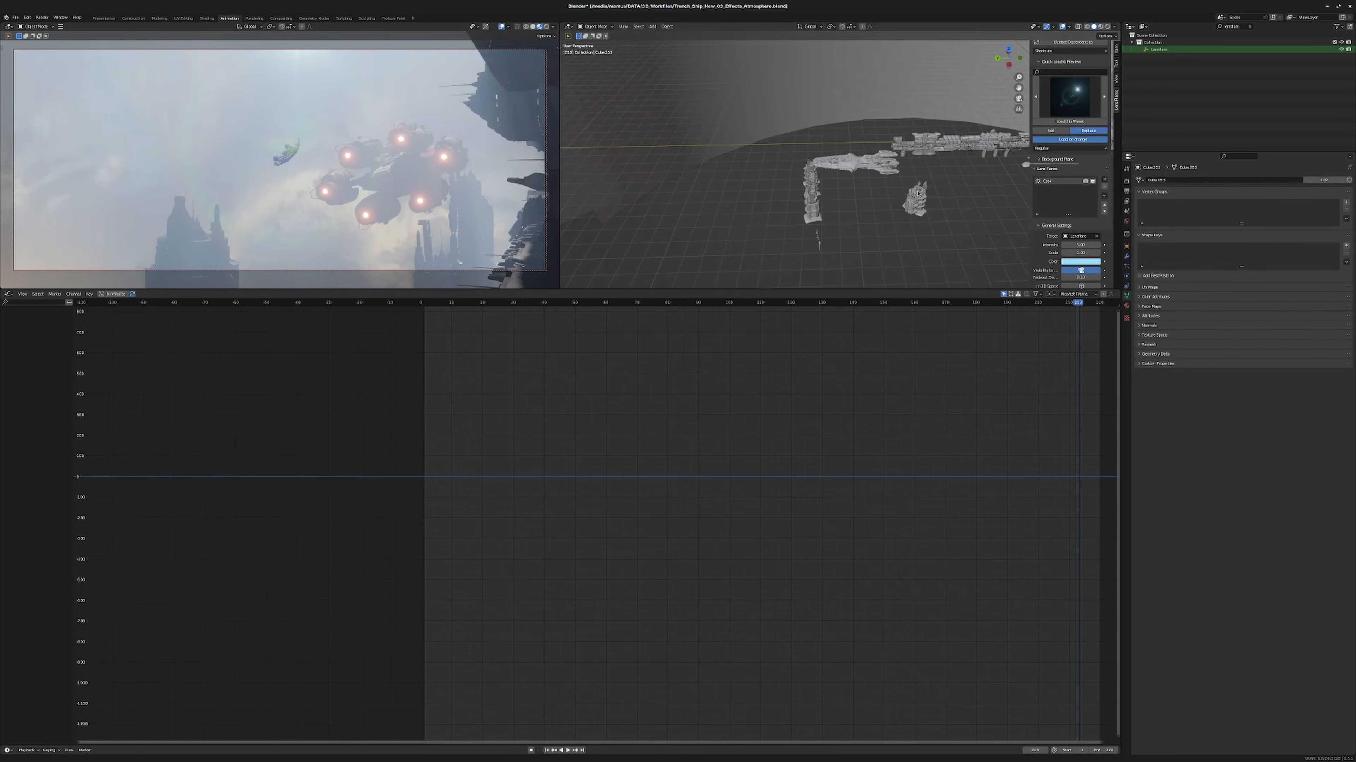
- Position a tall tower in the background behind the ships at the end of the camera shot
{"action": "left_click", "coordinate": [886, 123]}
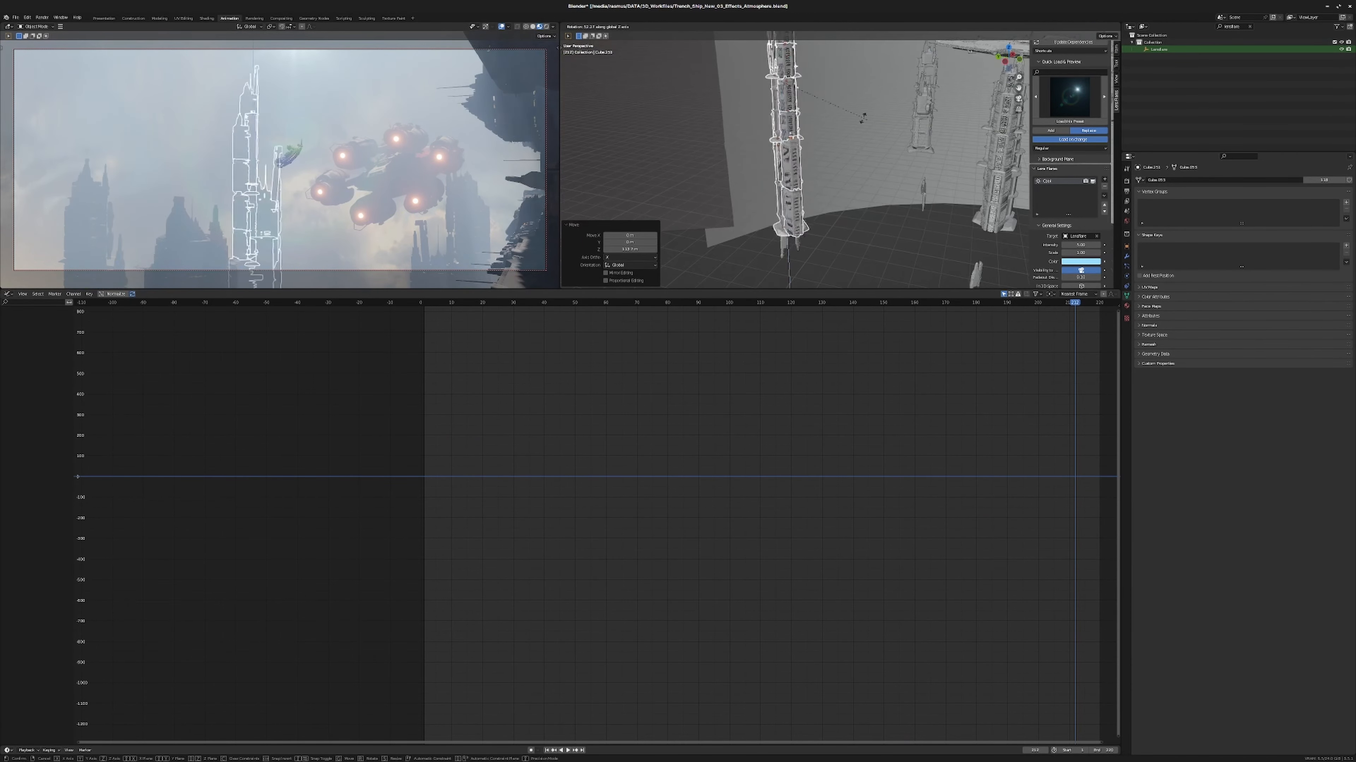
{"action": "key", "text": "g"}
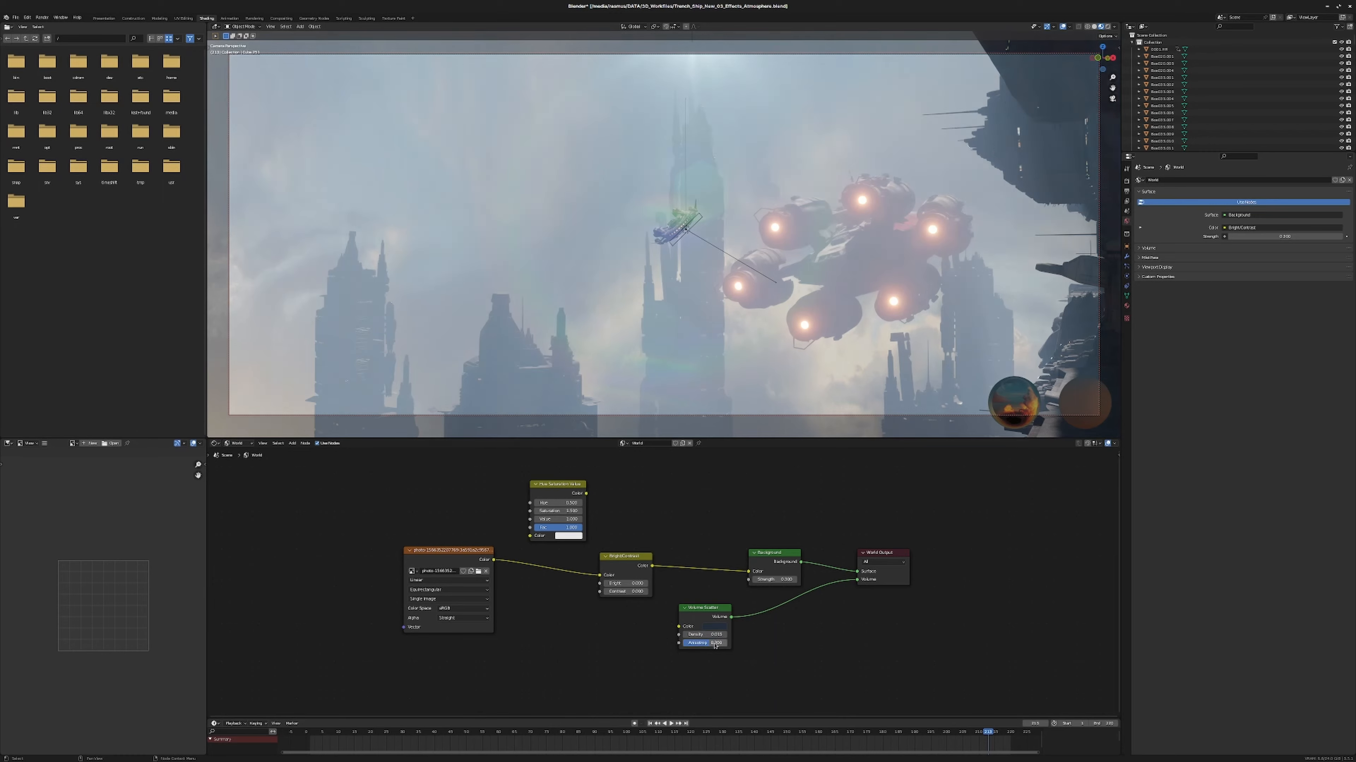
- Set the world Volume Scatter anisotropy to 0.6 and open the node's color for editing
{"action": "double_click", "coordinate": [715, 644]}
{"action": "type", "text": "0.6"}
{"action": "left_click", "coordinate": [714, 627]}
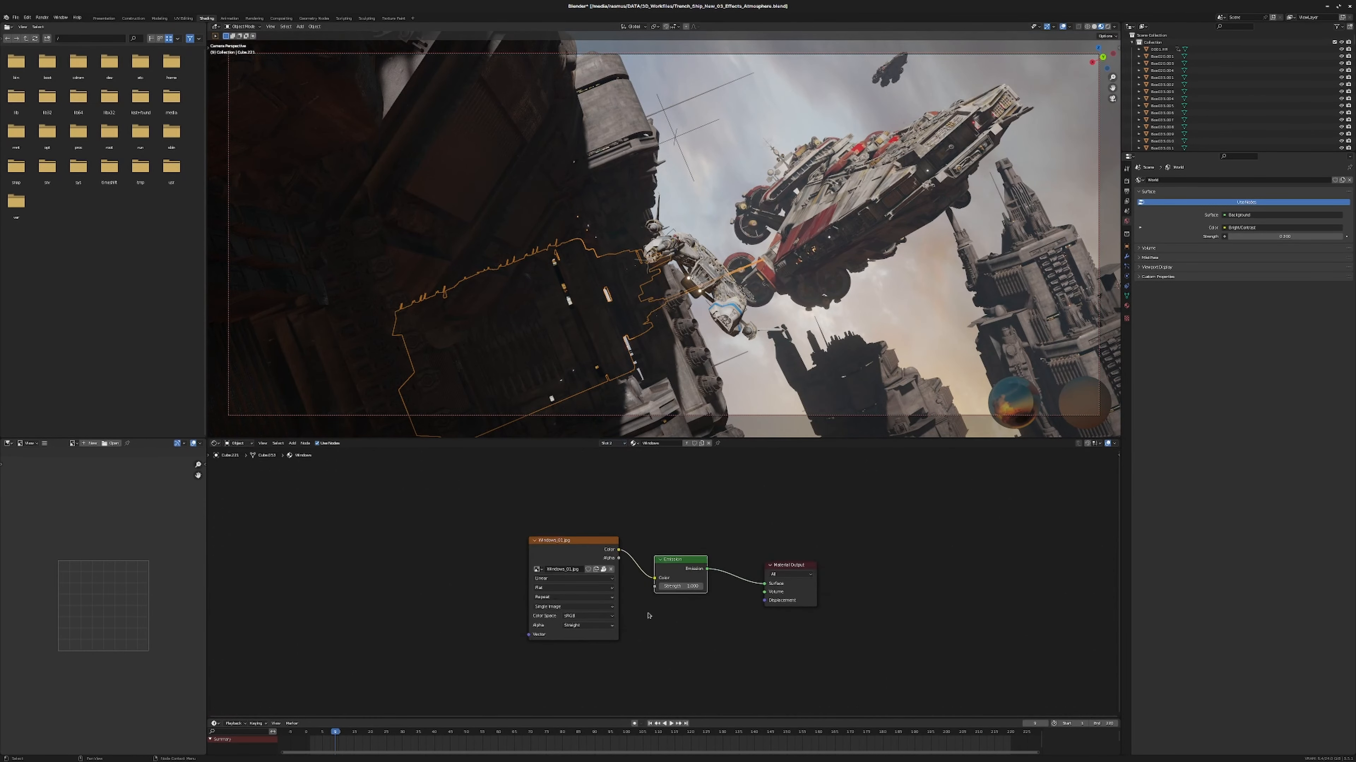
- Replace the Windows material's Emission shader with a Principled BSDF and feed the windows image's color into its base color and emission
{"action": "left_click", "coordinate": [693, 590]}
{"action": "left_click_drag", "start_coordinate": [609, 490], "coordinate": [765, 584]}
{"action": "middle_click_drag", "start_coordinate": [764, 584], "coordinate": [814, 534]}
{"action": "left_click_drag", "start_coordinate": [428, 499], "coordinate": [568, 628]}
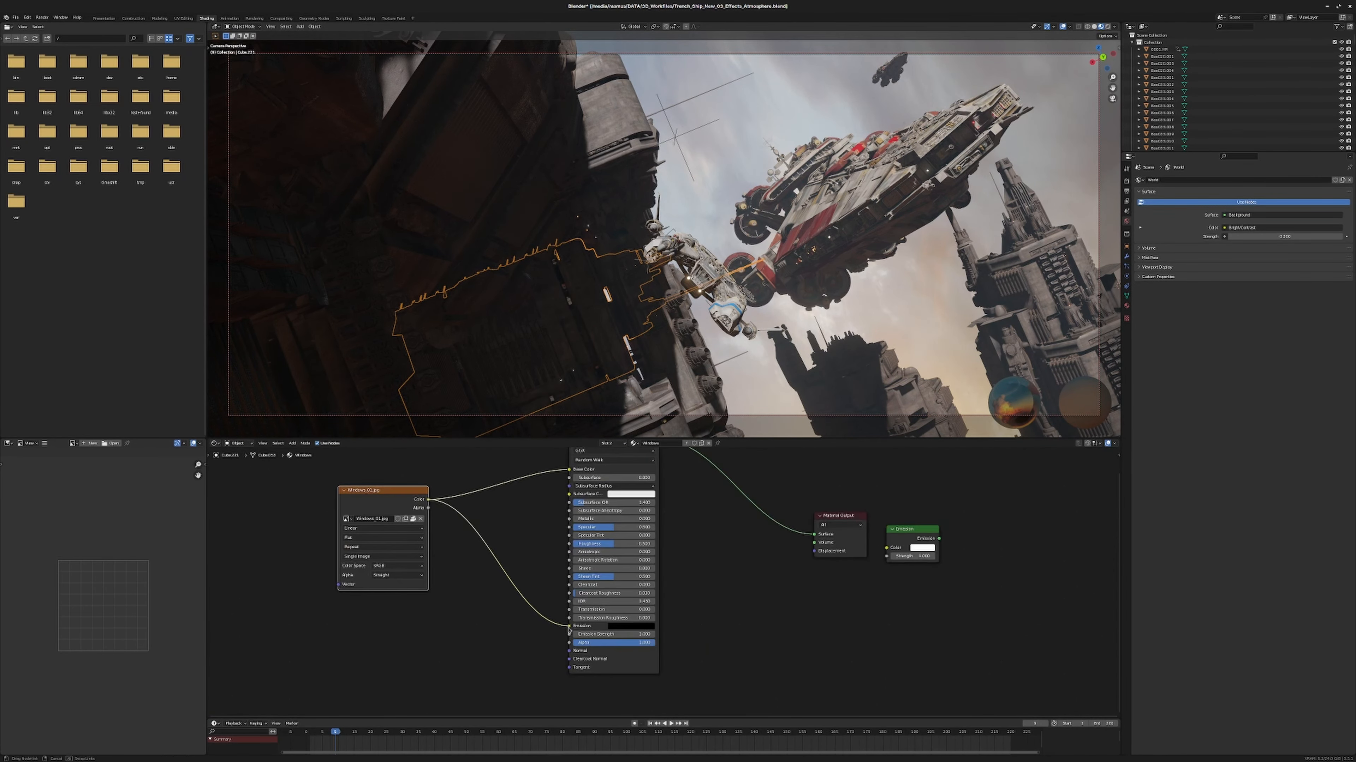
- Set the Windows material's emission strength to 3, change its blend and shadow modes, and play the animation
{"action": "left_click", "coordinate": [584, 634]}
{"action": "type", "text": "3"}
{"action": "left_click", "coordinate": [1126, 305]}
{"action": "left_click", "coordinate": [1257, 566]}
{"action": "left_click", "coordinate": [1244, 601]}
{"action": "left_click", "coordinate": [1243, 574]}
{"action": "left_click", "coordinate": [1238, 583]}
{"action": "key", "text": "space"}
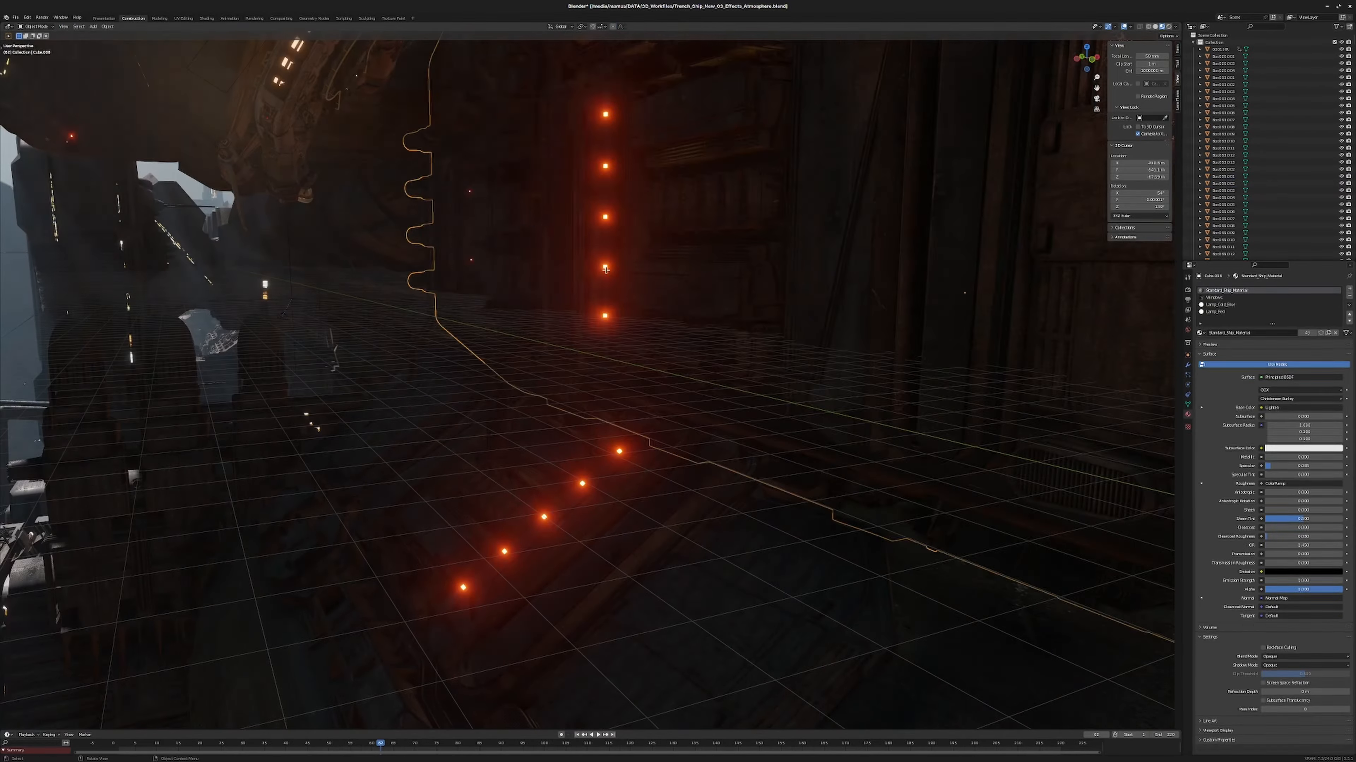
- Place a glowing lamp with the Lamp_Red material on the dark hull wall beside the vertical row of red lamps
{"action": "key", "text": "Tab"}
{"action": "key", "text": "ctrl+l"}
{"action": "key", "text": "Tab"}
{"action": "left_click", "coordinate": [440, 269]}
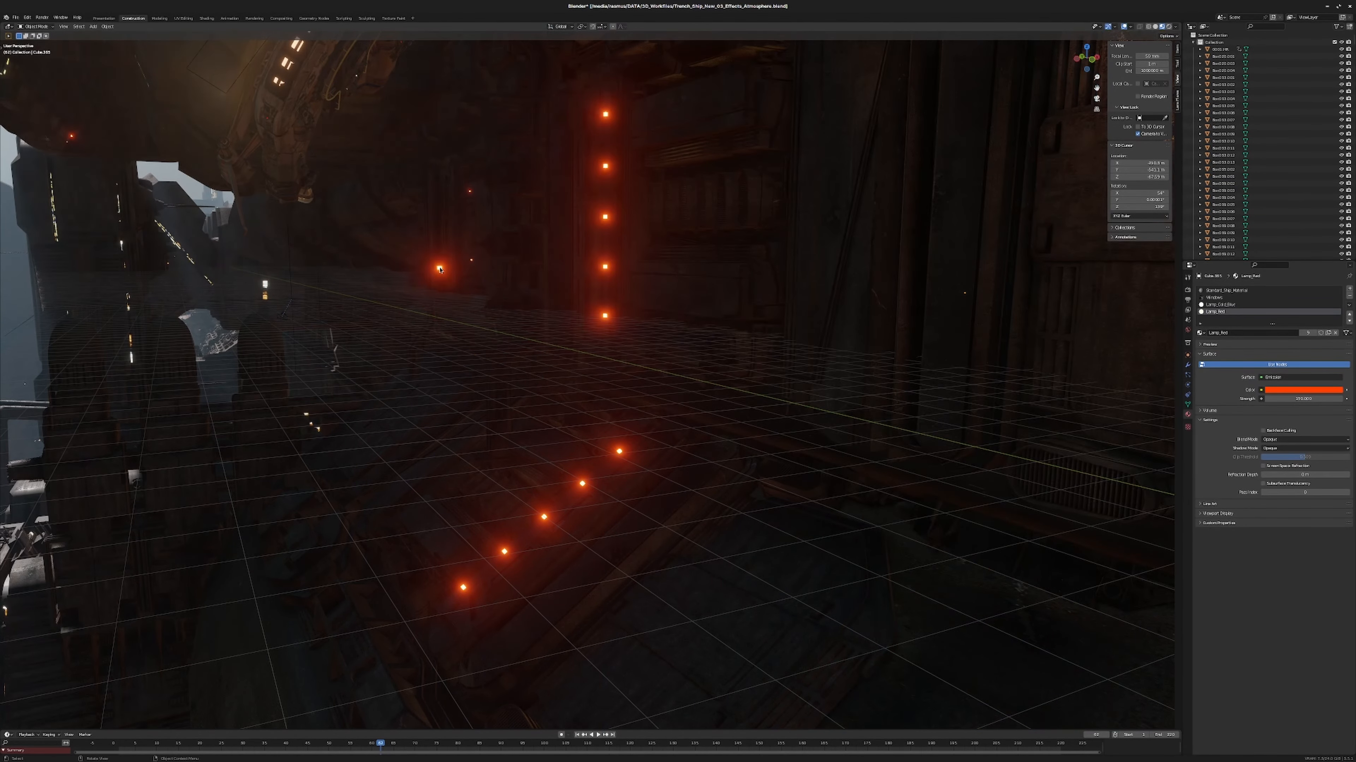
- Set down another red lamp on the dark hull beside the vertical lamp row and save the file
{"action": "left_click", "coordinate": [477, 307]}
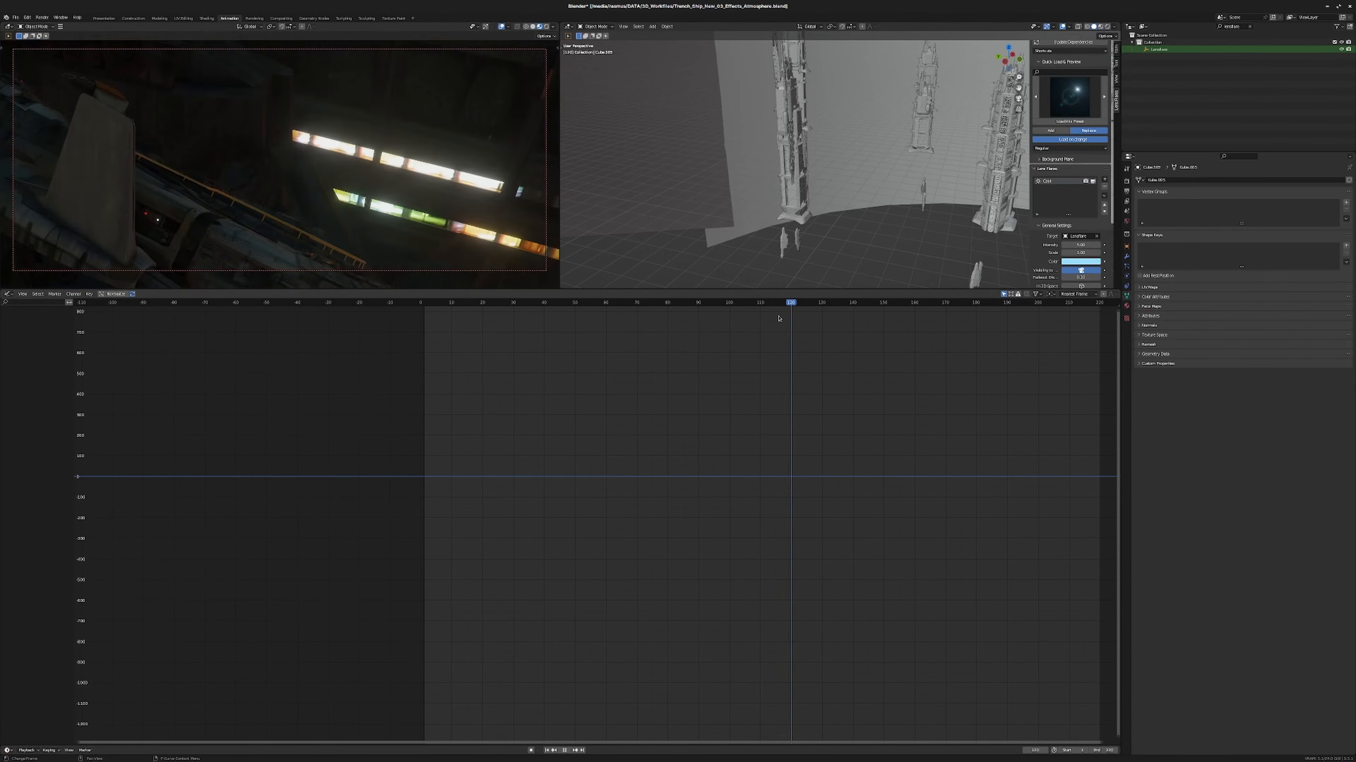
{"action": "key", "text": "ctrl+s"}
- Scrub the animation from its opening frames to about frame 23, save the file and play the animation
{"action": "left_click_drag", "start_coordinate": [778, 303], "coordinate": [455, 303]}
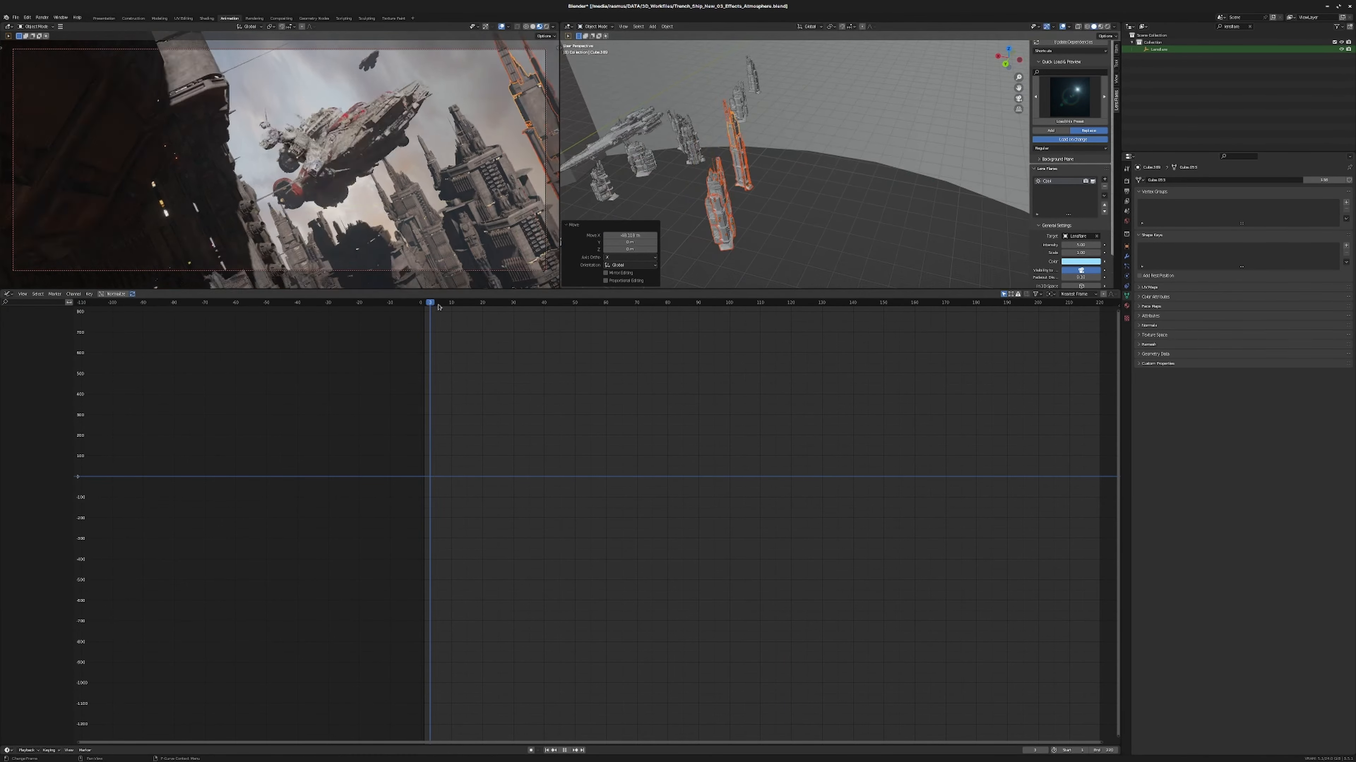
{"action": "left_click_drag", "start_coordinate": [429, 302], "coordinate": [490, 318]}
{"action": "key", "text": "ctrl+s"}
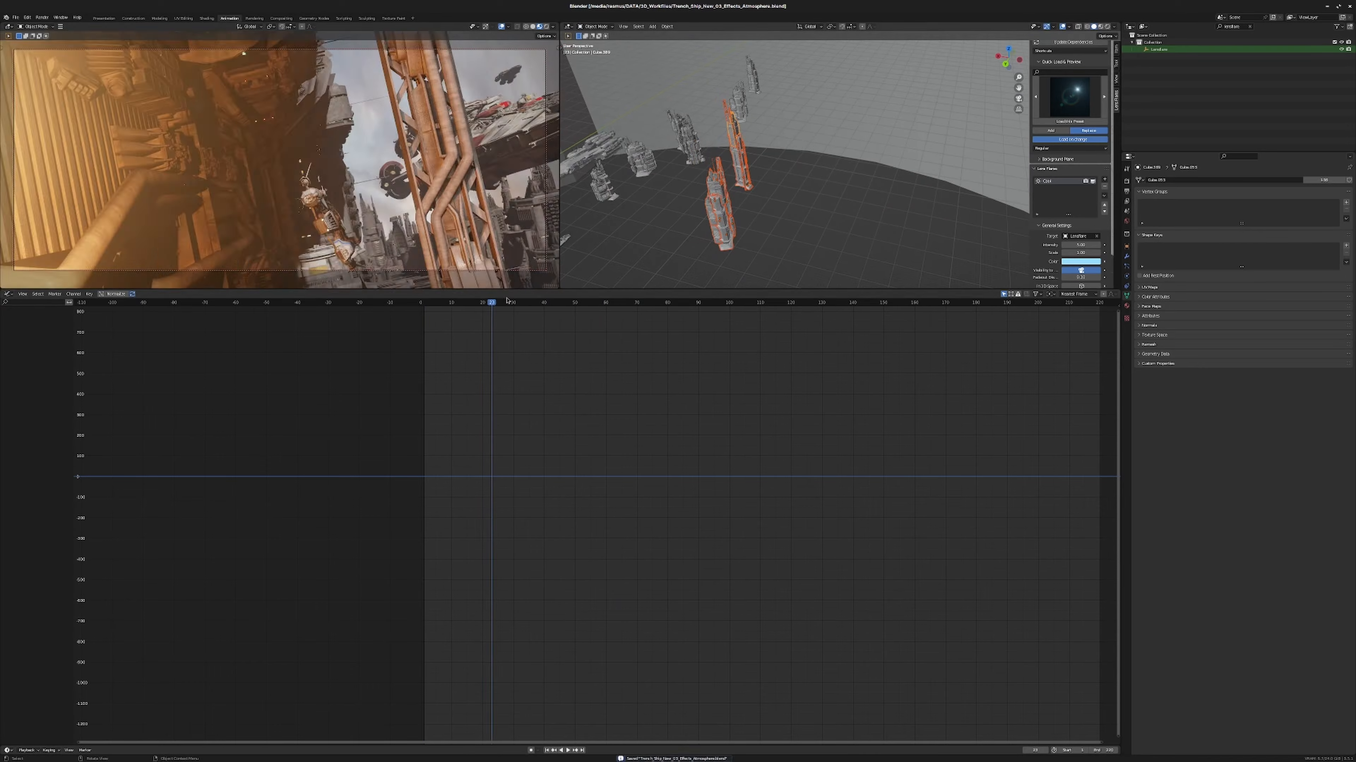
{"action": "key", "text": "space"}
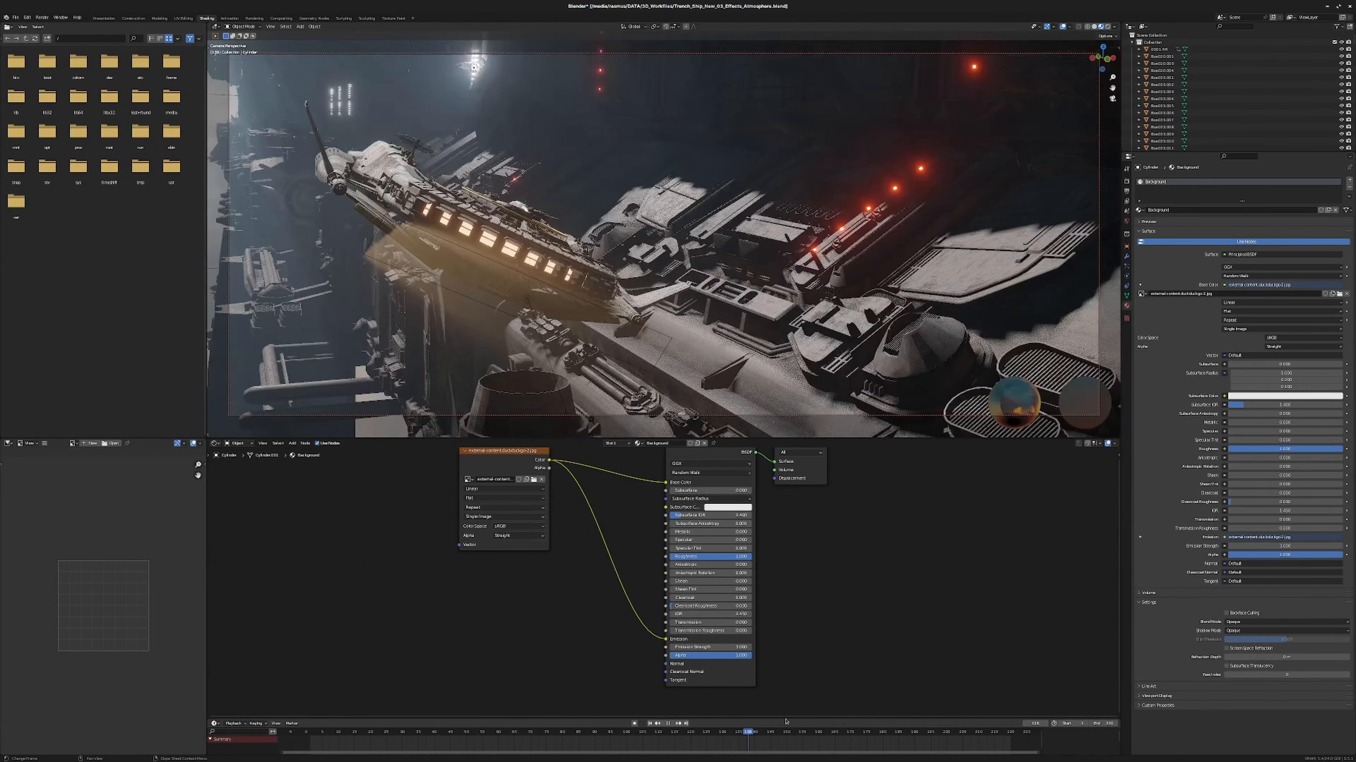
- Return to the start of the animation and render the current frame
{"action": "left_click_drag", "start_coordinate": [785, 731], "coordinate": [325, 732]}
{"action": "middle_click_drag", "start_coordinate": [693, 534], "coordinate": [621, 585]}
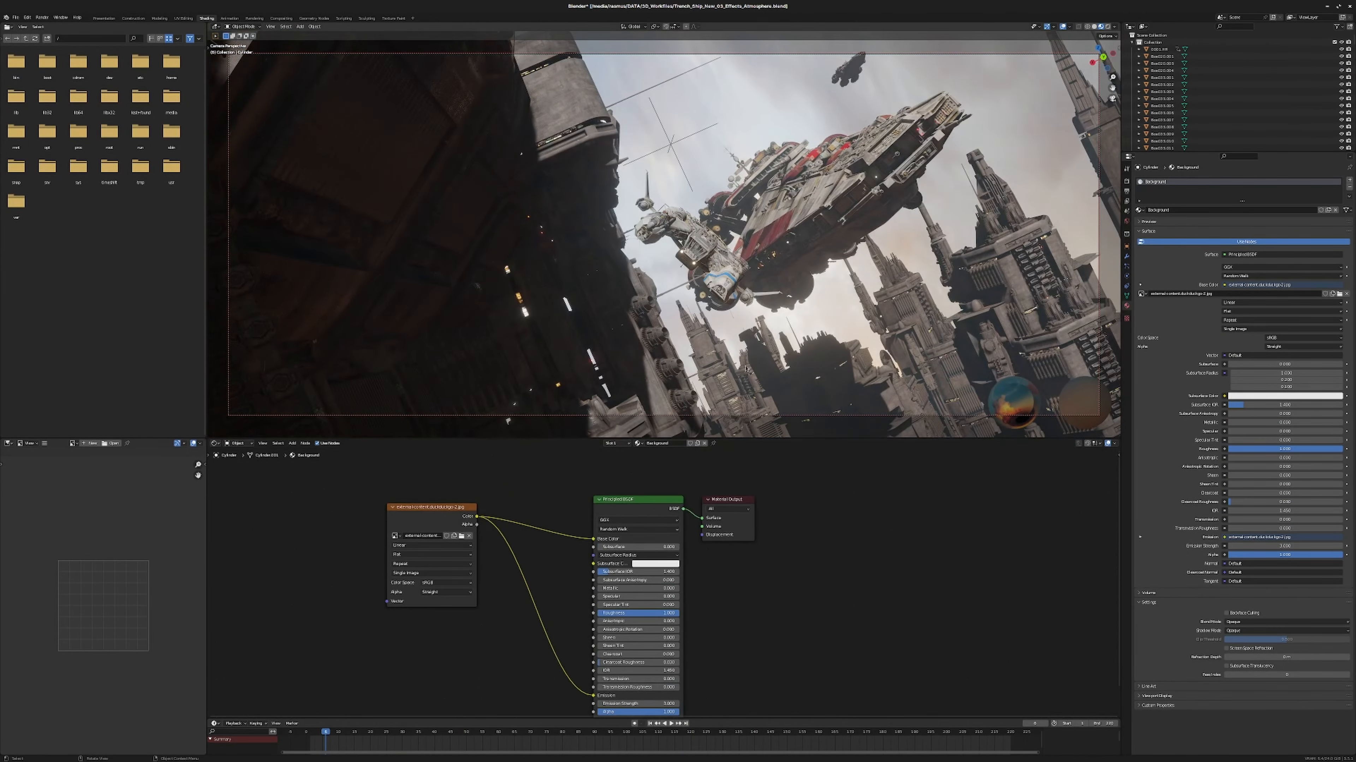
{"action": "key", "text": "F12"}
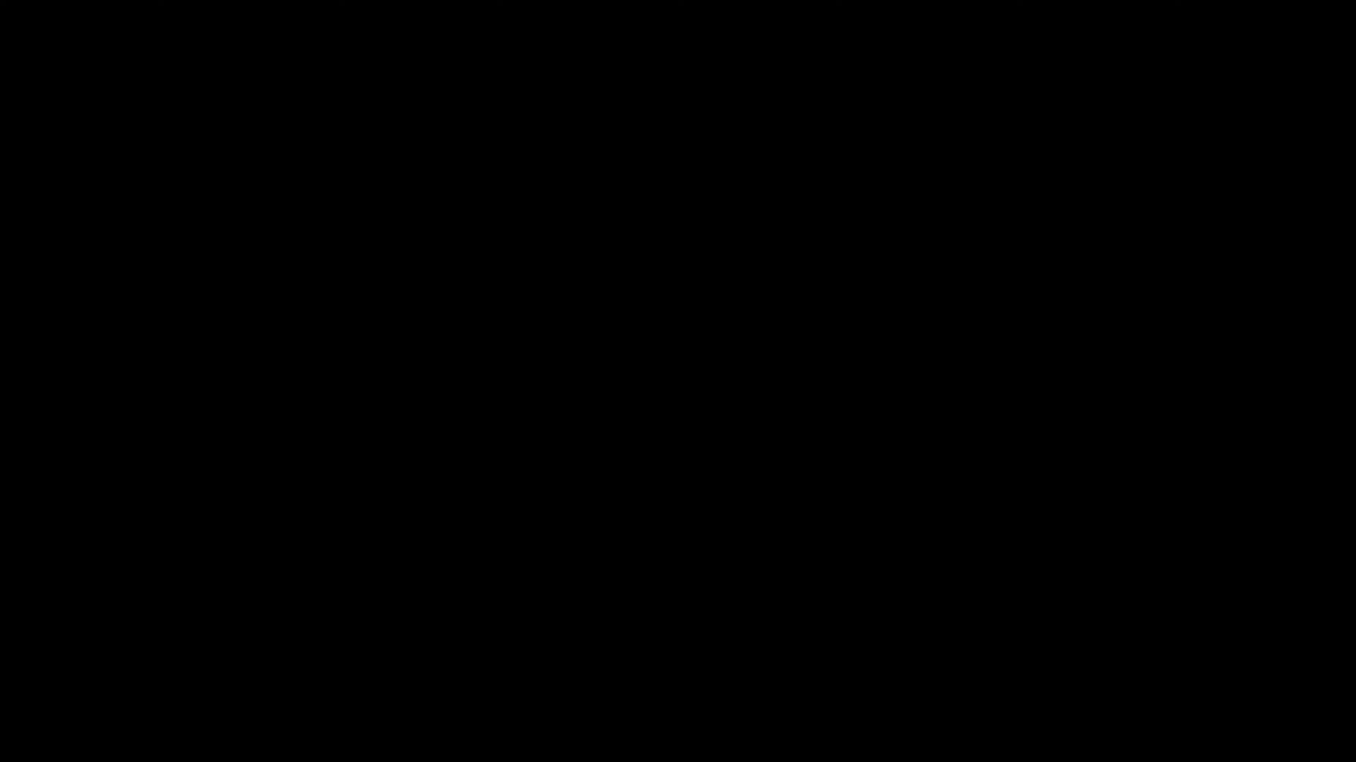